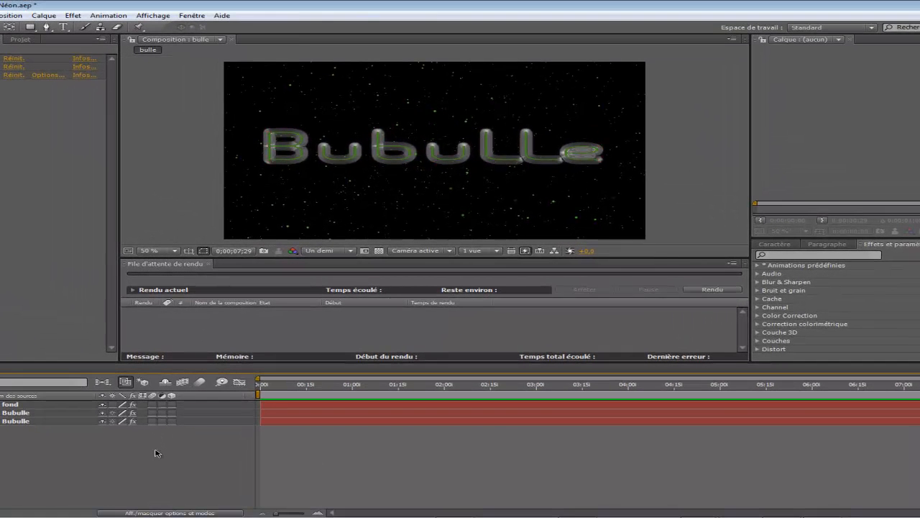
- Create a new composition named bubulle with the HDV/HDTV 720 29,97 preset and a duration of 0;00;10;00
{"action": "left_click", "coordinate": [6, 187]}
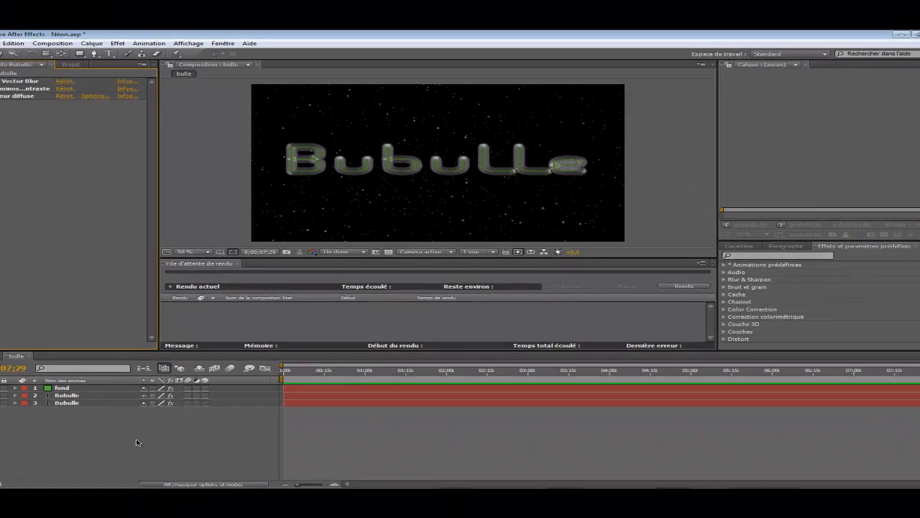
{"action": "key", "text": "ctrl+n"}
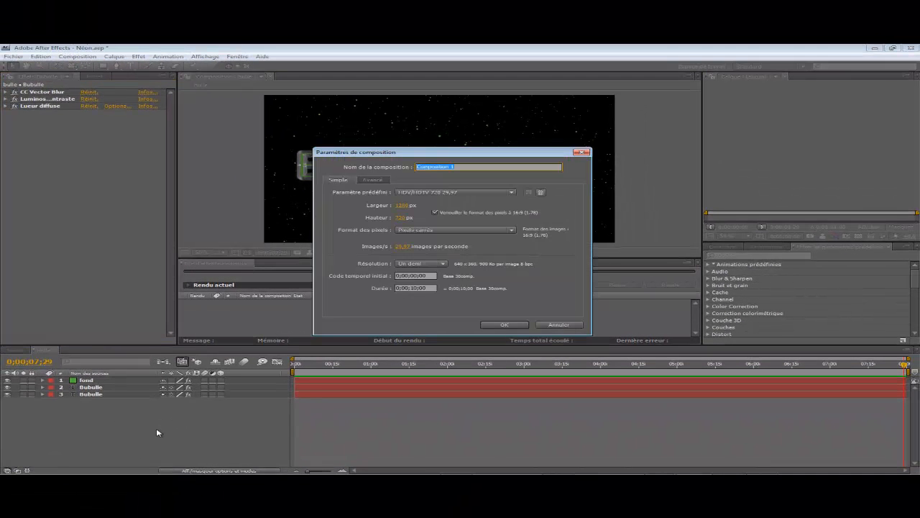
{"action": "type", "text": "bubulle"}
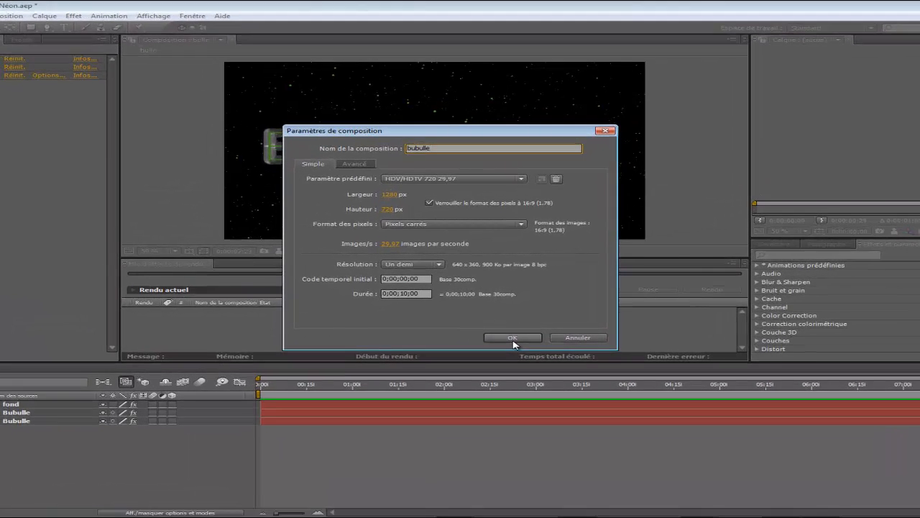
{"action": "left_click", "coordinate": [504, 324]}
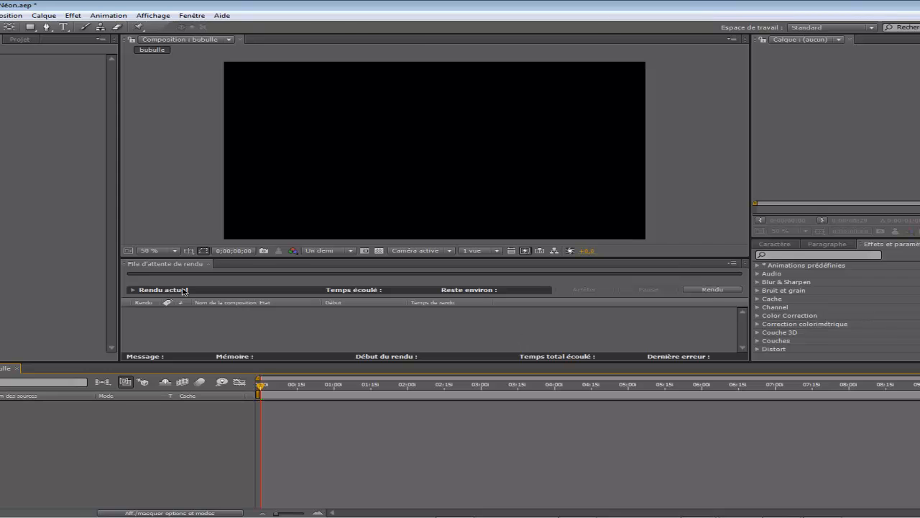
- Add a text layer to the composition that reads "Bubulle"
{"action": "right_click", "coordinate": [128, 431]}
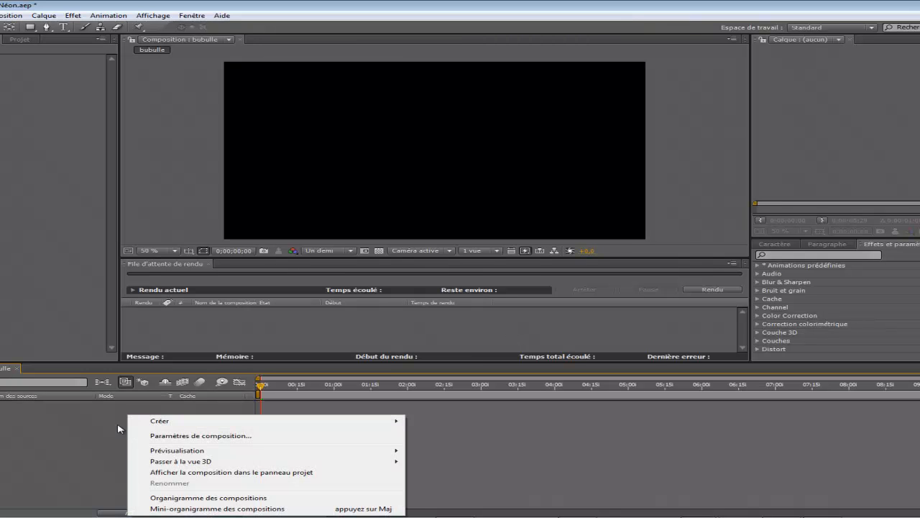
{"action": "left_click", "coordinate": [72, 429]}
{"action": "right_click", "coordinate": [70, 427]}
{"action": "mouse_move", "coordinate": [151, 428]}
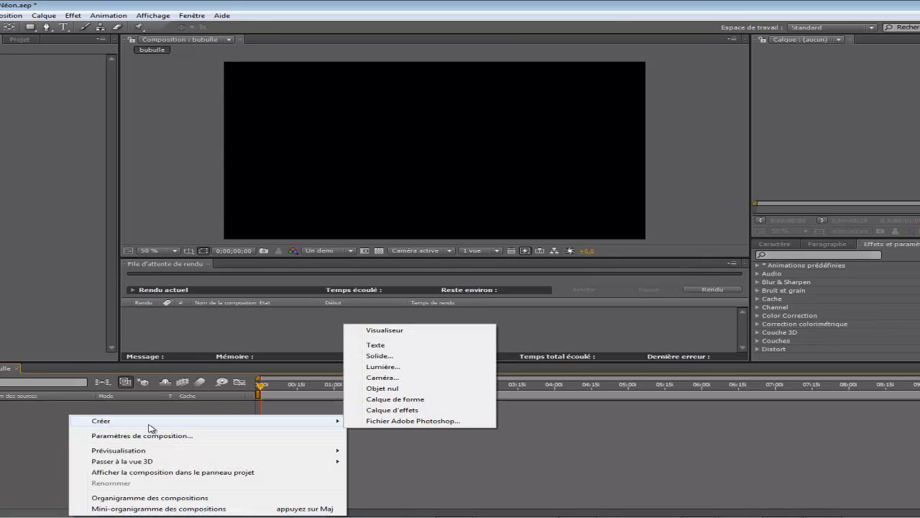
{"action": "left_click", "coordinate": [432, 349]}
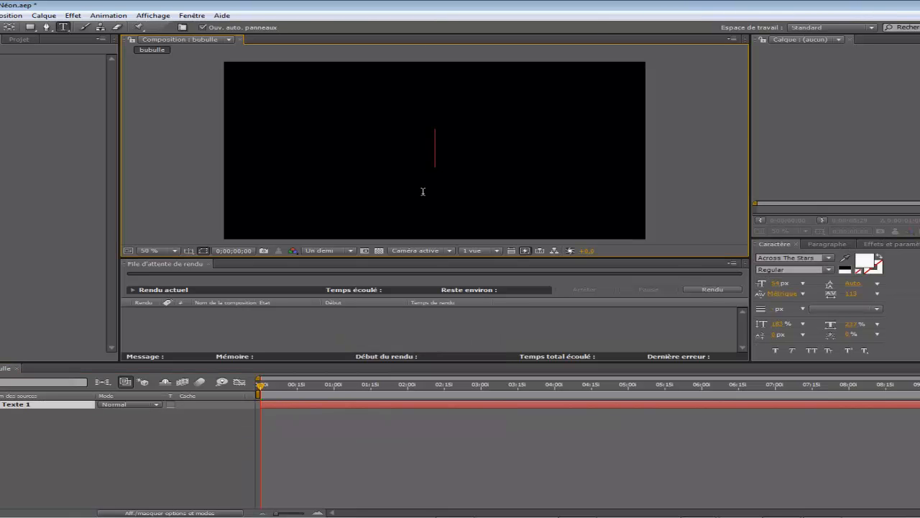
{"action": "type", "text": "Bubu"}
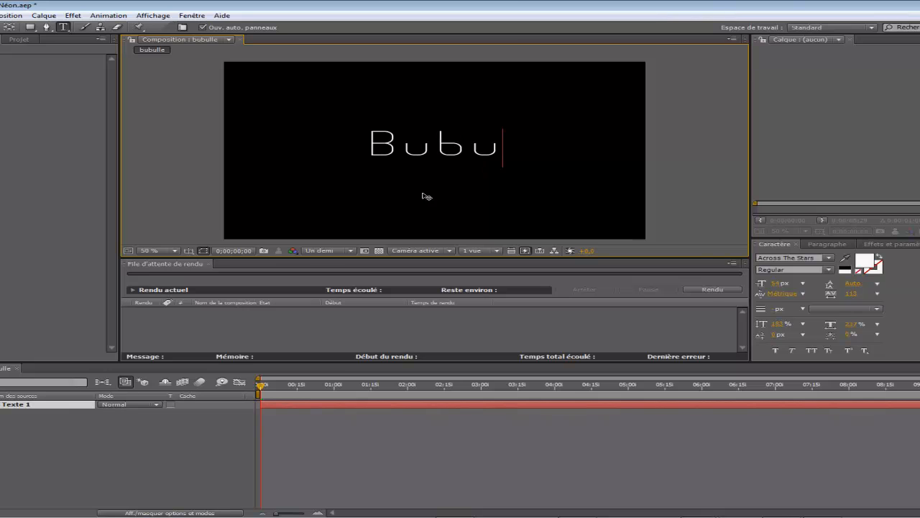
{"action": "type", "text": "lle"}
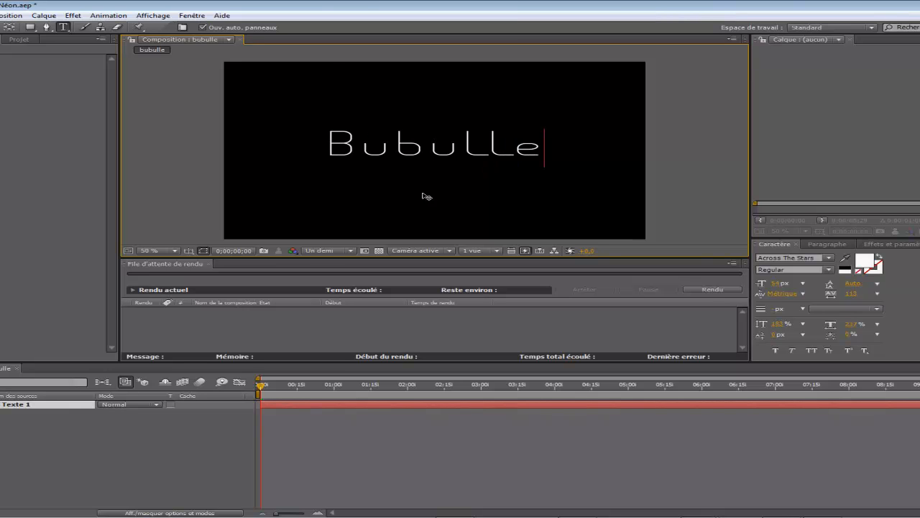
{"action": "left_click_drag", "start_coordinate": [559, 146], "coordinate": [232, 147]}
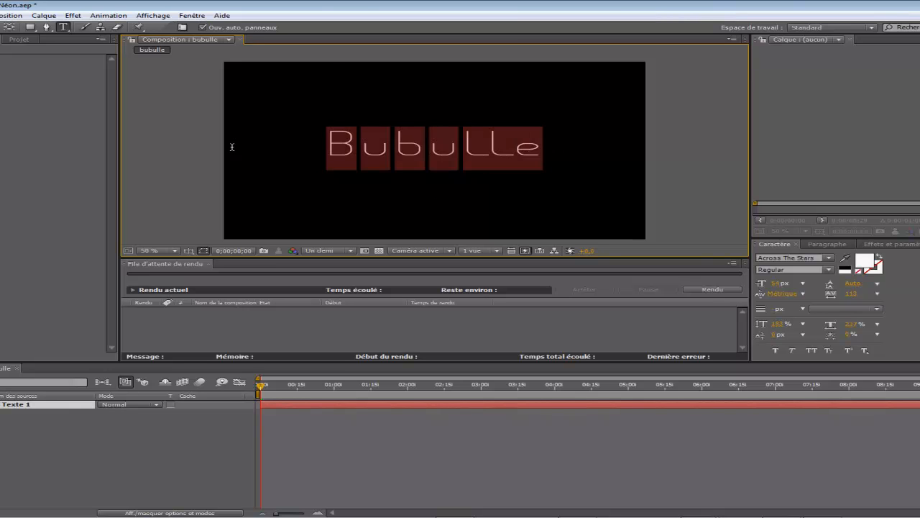
{"action": "left_click", "coordinate": [546, 152]}
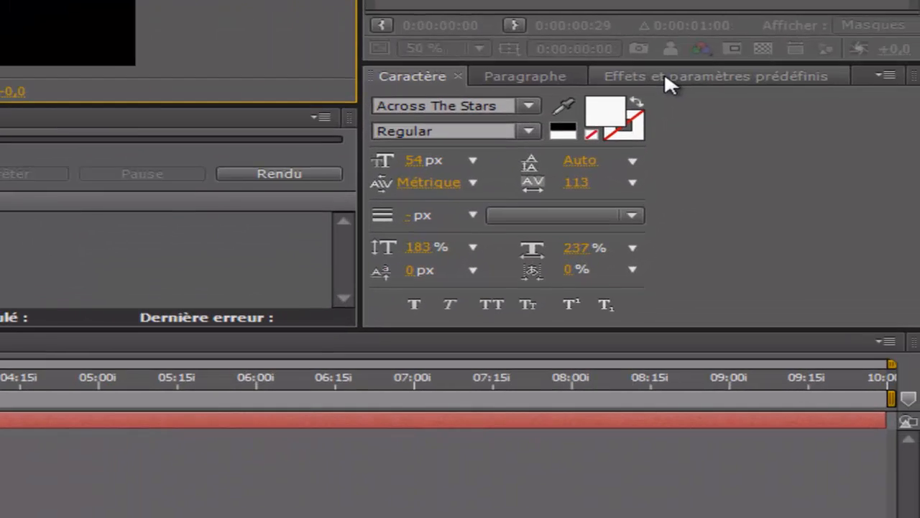
- Search the effects for "cc vector blur" and apply CC Vector Blur to the Bubulle text
{"action": "left_click", "coordinate": [892, 245]}
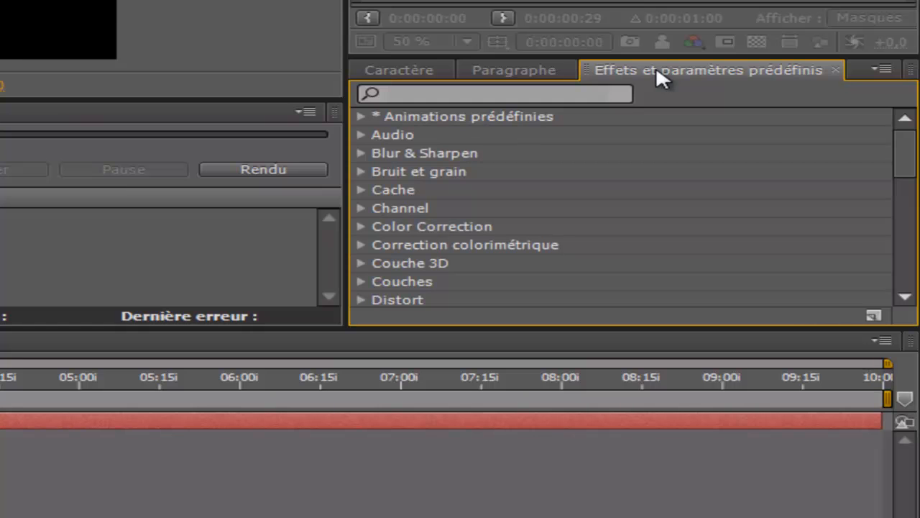
{"action": "left_click", "coordinate": [444, 94]}
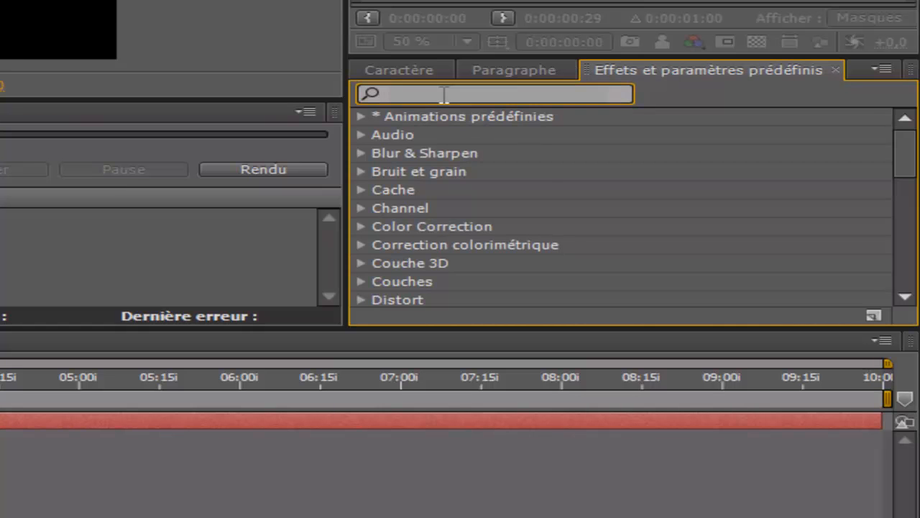
{"action": "type", "text": "cc vector blur"}
{"action": "left_click", "coordinate": [489, 138]}
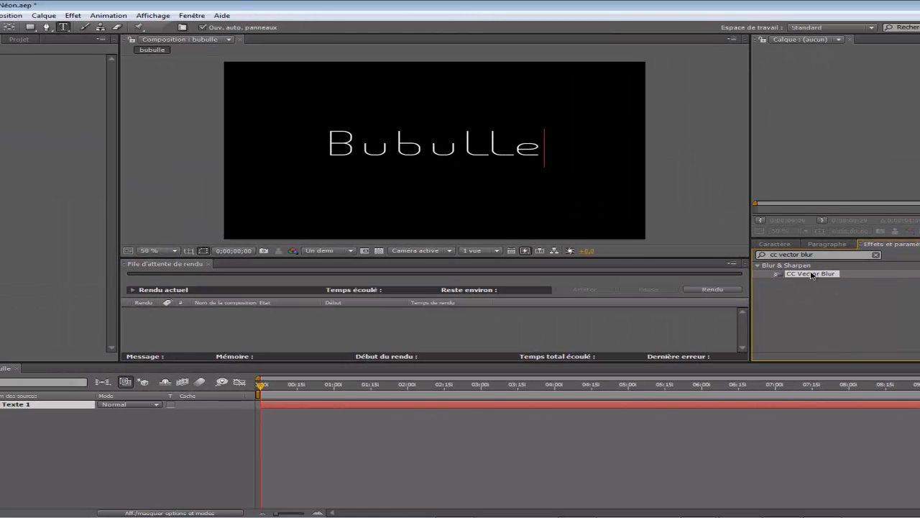
{"action": "left_click_drag", "start_coordinate": [812, 276], "coordinate": [442, 143]}
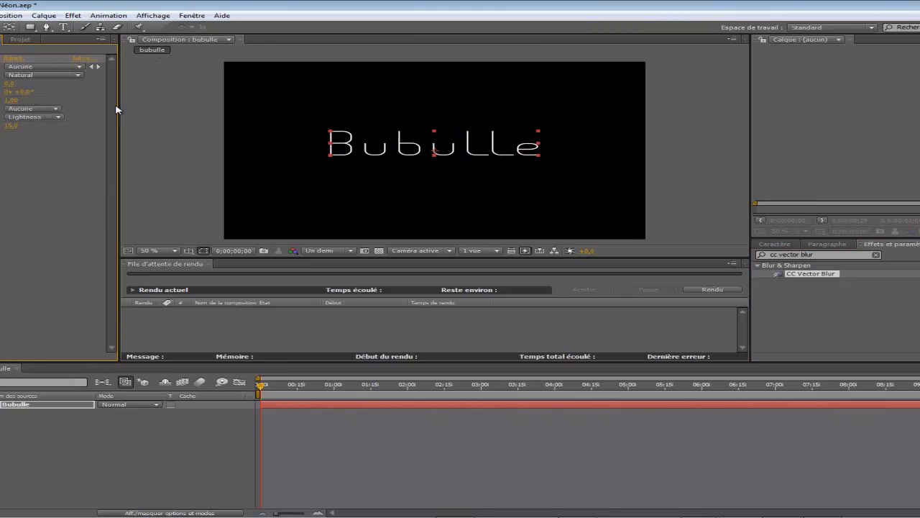
{"action": "left_click", "coordinate": [72, 15]}
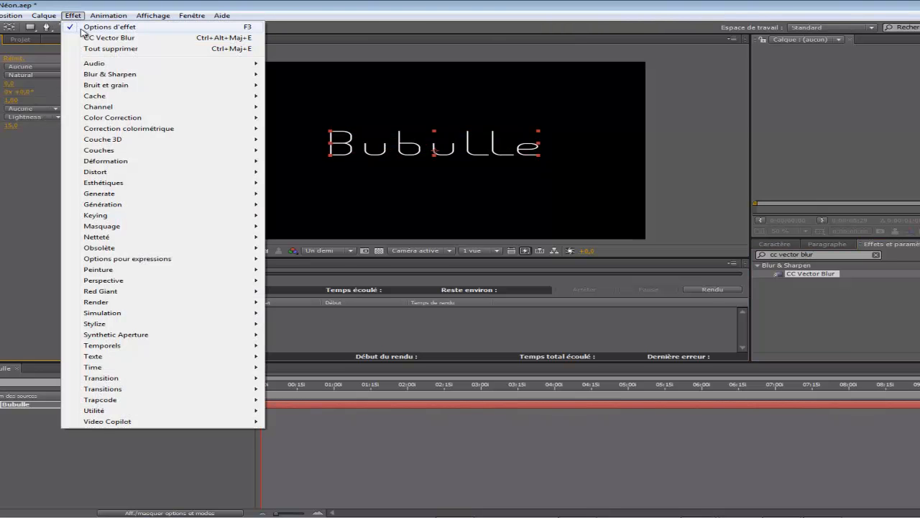
{"action": "mouse_move", "coordinate": [115, 76]}
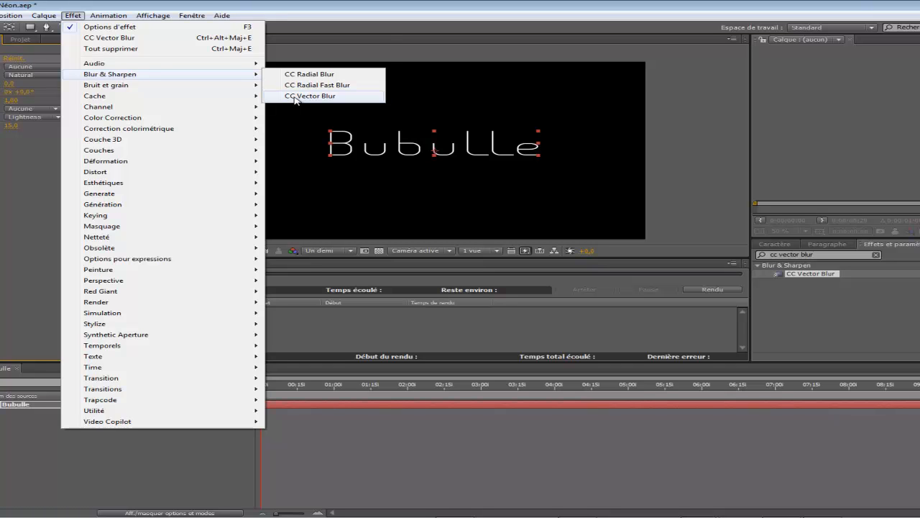
{"action": "left_click", "coordinate": [6, 169]}
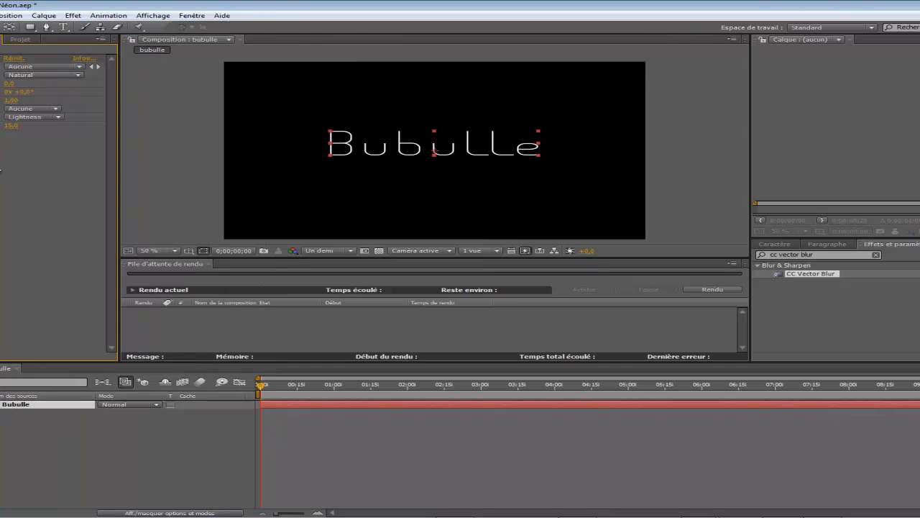
- Set the CC Vector Blur Amount to -50 and Map Softness to 16 on the Bubulle layer
{"action": "left_click", "coordinate": [10, 87]}
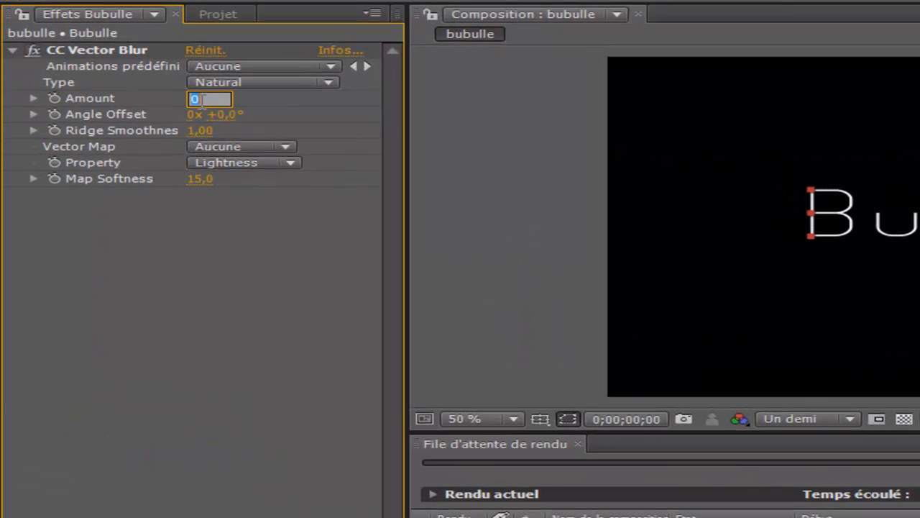
{"action": "type", "text": "-50"}
{"action": "key", "text": "Return"}
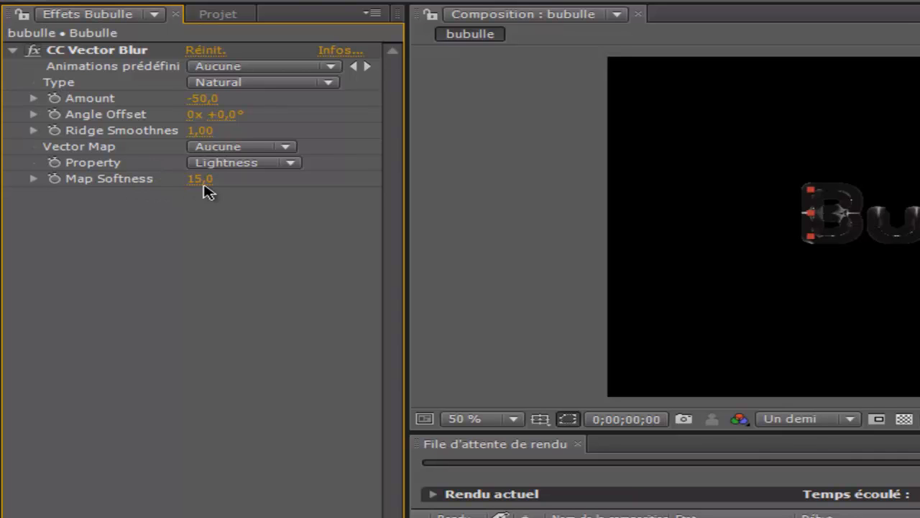
{"action": "mouse_move", "coordinate": [198, 179]}
{"action": "left_mouse_down"}
{"action": "mouse_move", "coordinate": [214, 184]}
{"action": "mouse_move", "coordinate": [206, 180]}
{"action": "left_mouse_up"}
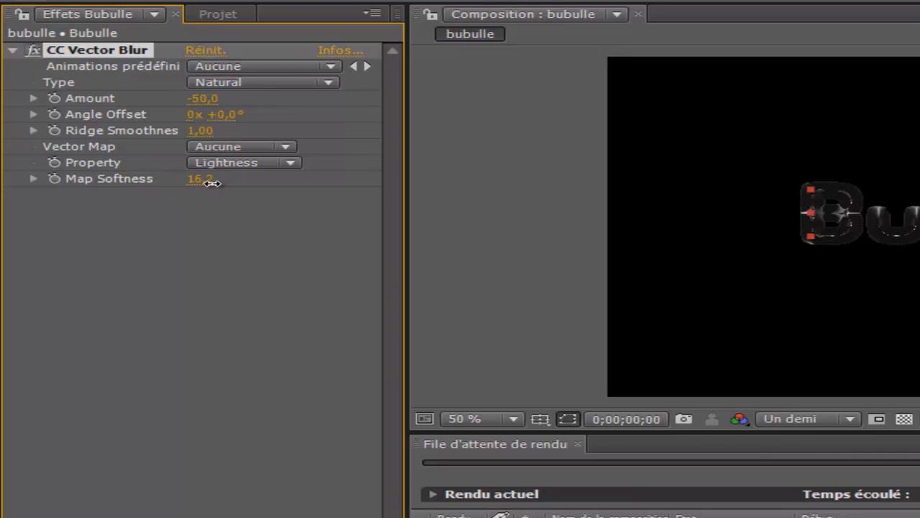
{"action": "left_click", "coordinate": [238, 225]}
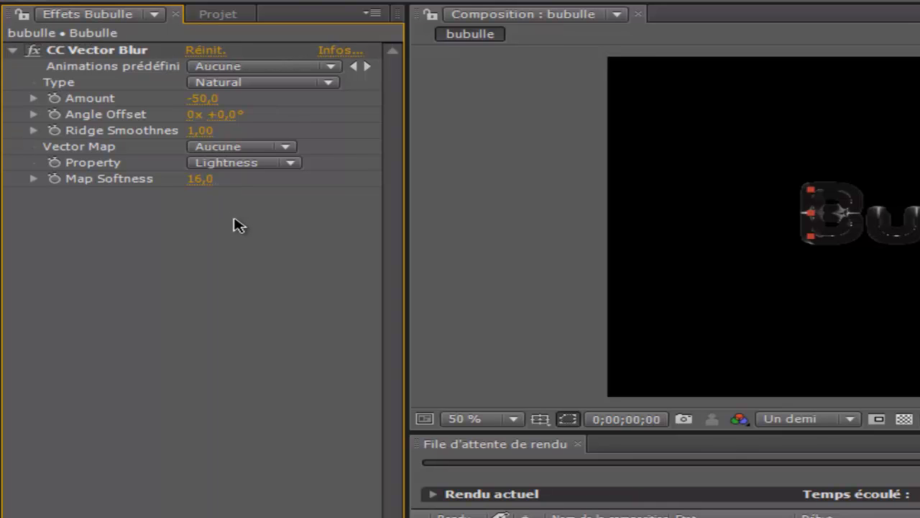
- Apply the Luminosité et contraste colour-correction effect to the Bubulle layer
{"action": "left_click", "coordinate": [318, 0]}
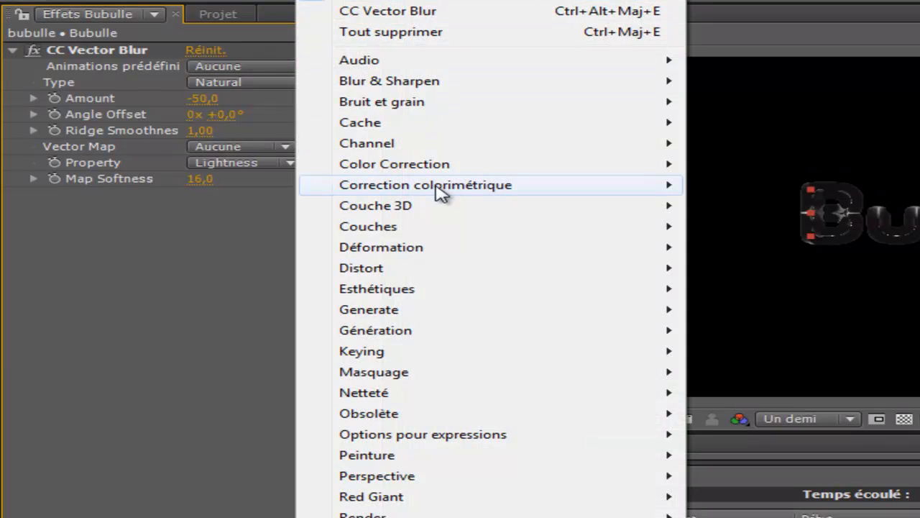
{"action": "mouse_move", "coordinate": [440, 192]}
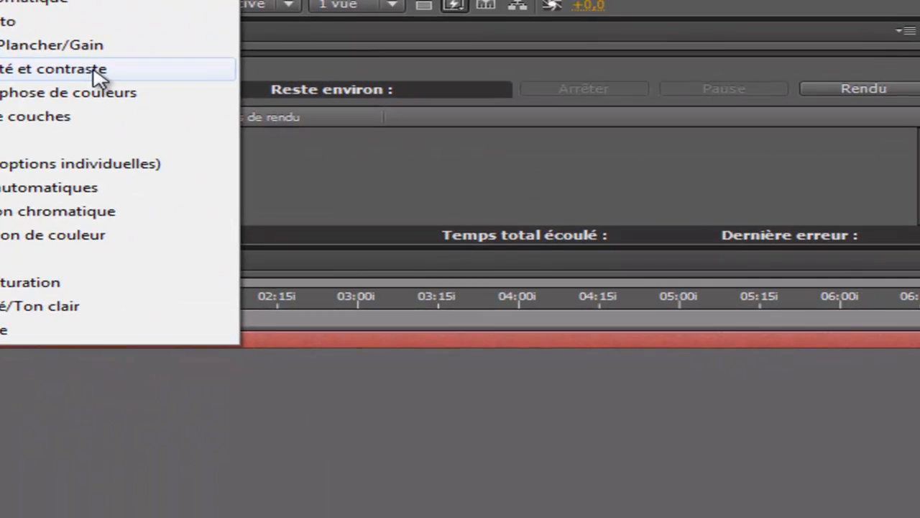
{"action": "left_click", "coordinate": [468, 295]}
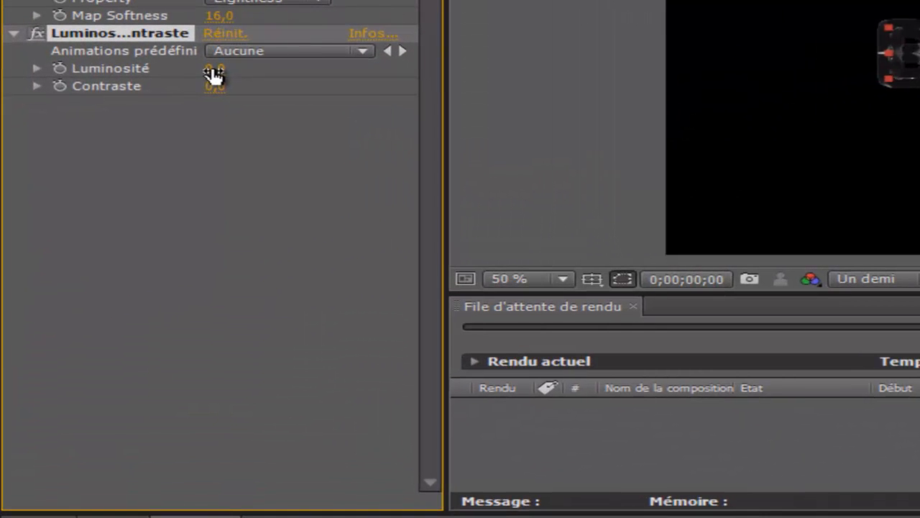
- Set the effect's Luminosité to -60 and Contraste to 60 for the Bubulle layer
{"action": "left_click_drag", "start_coordinate": [212, 72], "coordinate": [277, 74]}
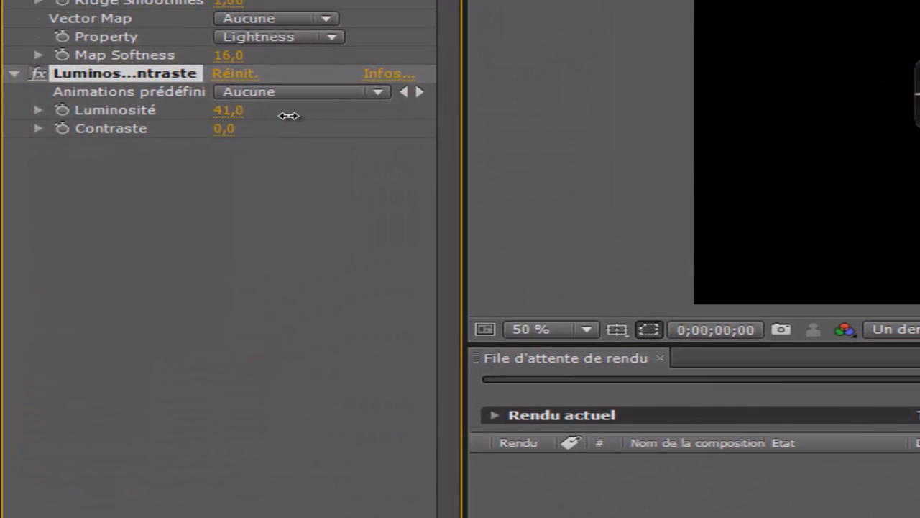
{"action": "left_click_drag", "start_coordinate": [288, 116], "coordinate": [313, 118]}
{"action": "left_click_drag", "start_coordinate": [232, 113], "coordinate": [65, 112]}
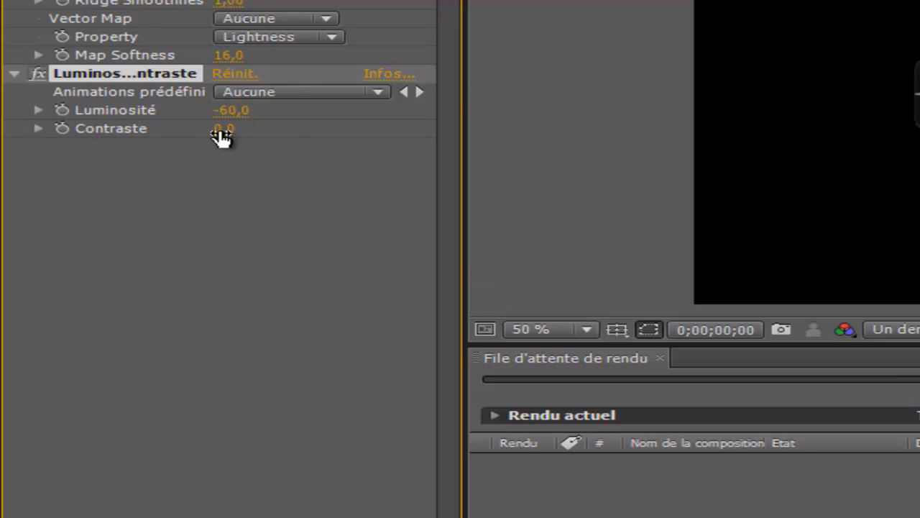
{"action": "left_click_drag", "start_coordinate": [224, 132], "coordinate": [318, 138]}
{"action": "left_click", "coordinate": [300, 201]}
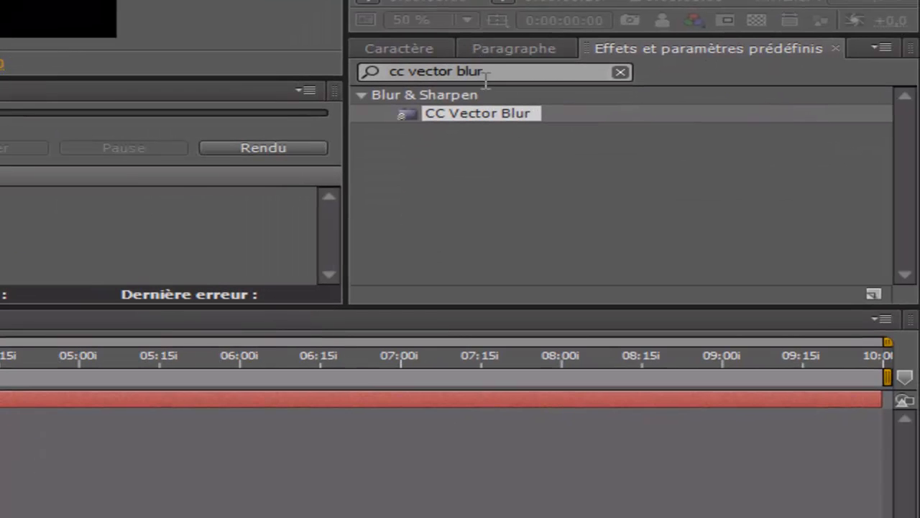
- Search the effects for "lueur" and apply Lueur diffuse to the Bubulle text
{"action": "left_click_drag", "start_coordinate": [782, 119], "coordinate": [572, 119]}
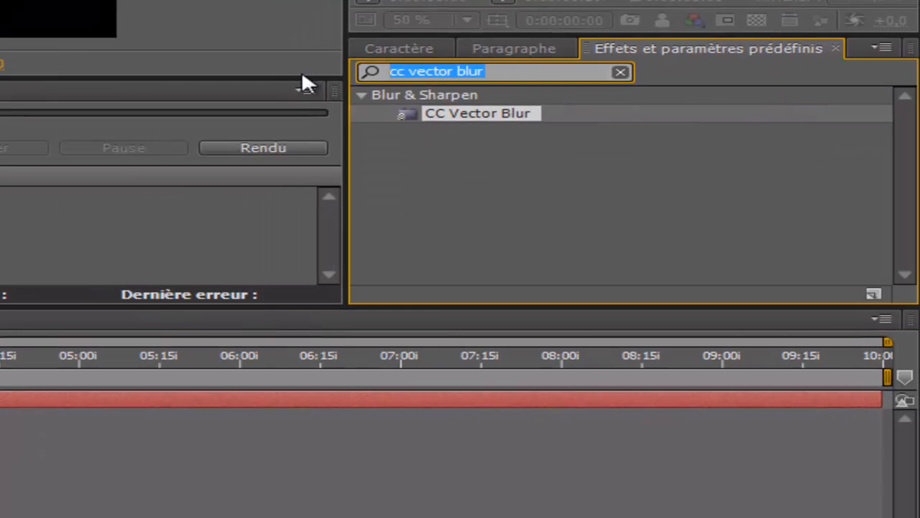
{"action": "type", "text": "lueur"}
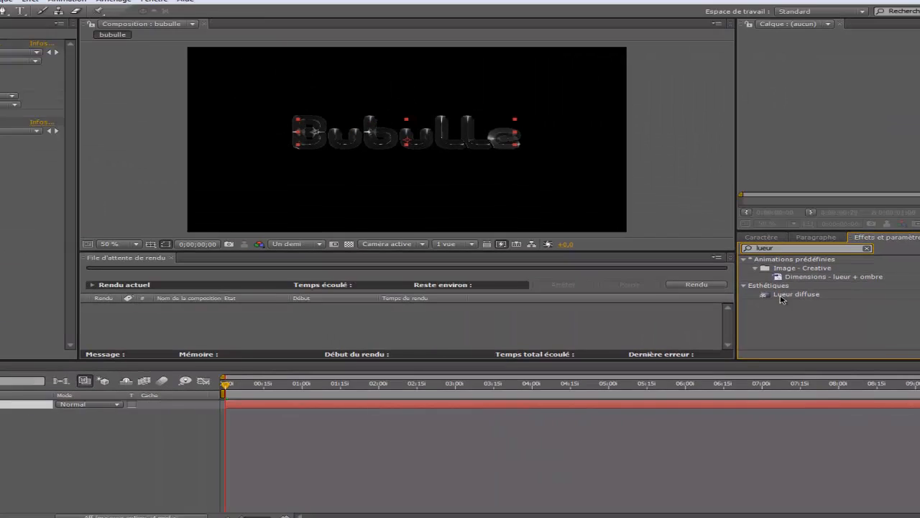
{"action": "left_click_drag", "start_coordinate": [440, 171], "coordinate": [401, 146]}
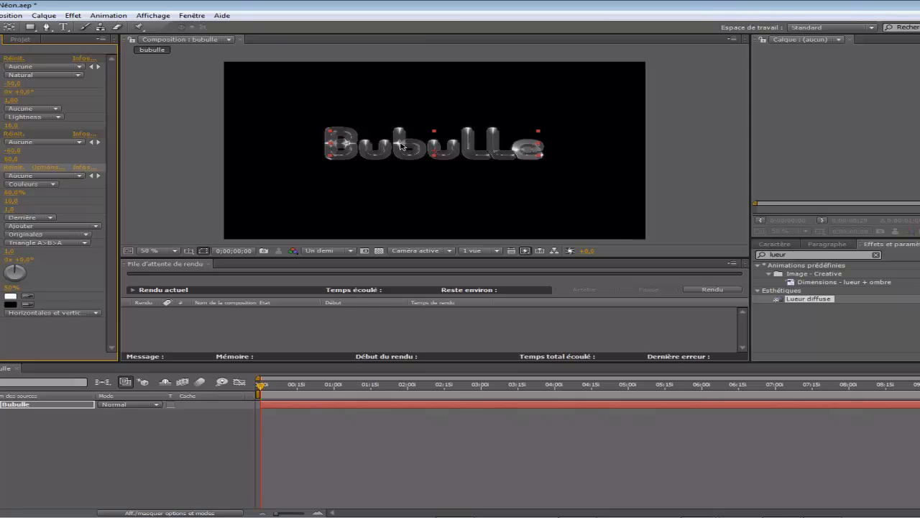
- Centre the Bubulle text in the frame using the title/action-safe guides and stretch it slightly wider
{"action": "key", "text": "apostrophe"}
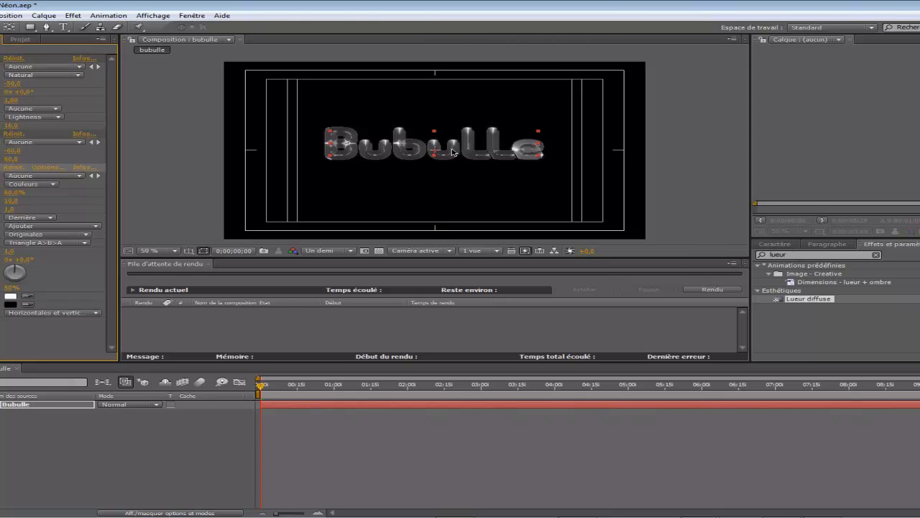
{"action": "left_click_drag", "start_coordinate": [452, 149], "coordinate": [451, 148]}
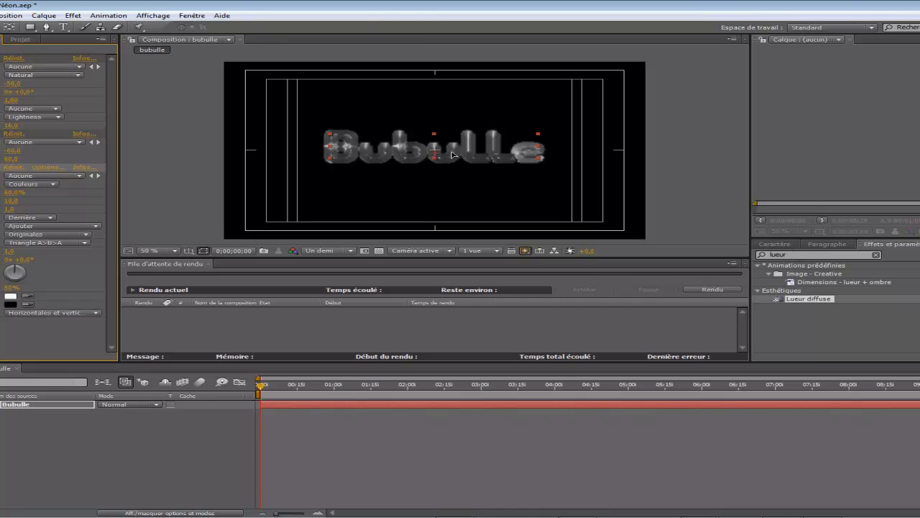
{"action": "left_click", "coordinate": [453, 155]}
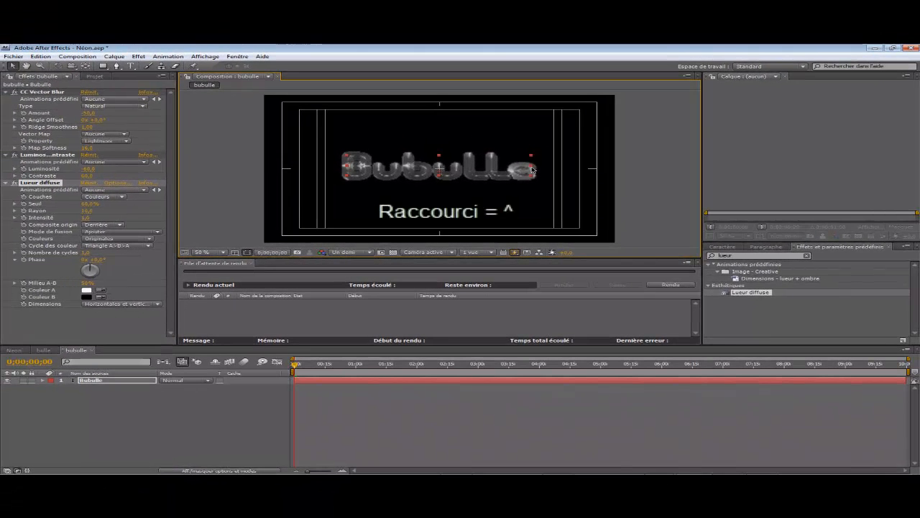
{"action": "left_click_drag", "start_coordinate": [534, 170], "coordinate": [546, 171]}
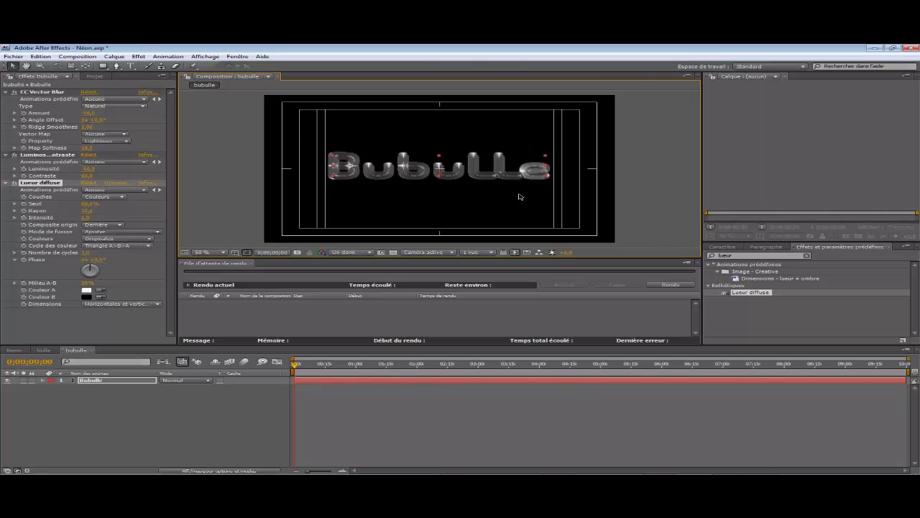
- Hide the title/action-safe guides and set the Lueur diffuse Phase to -180° on the Bubulle layer
{"action": "key", "text": "asciicircum"}
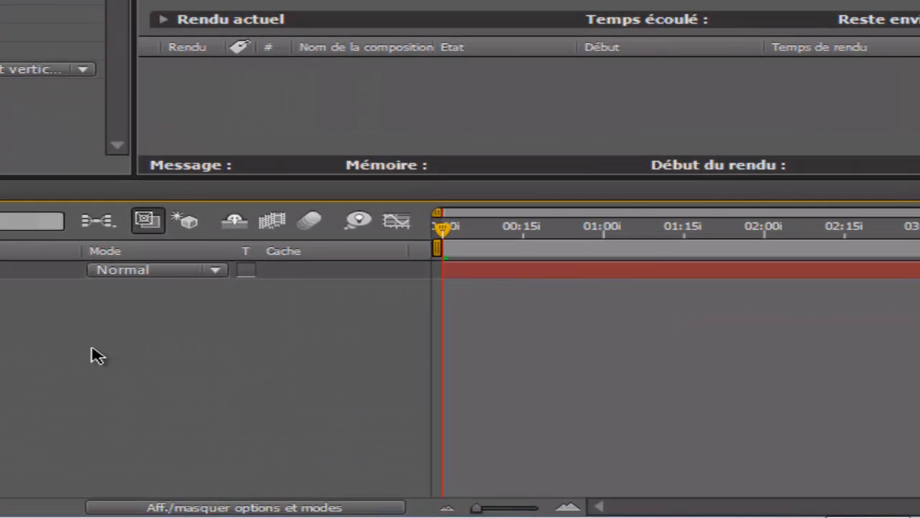
{"action": "left_click", "coordinate": [3, 269]}
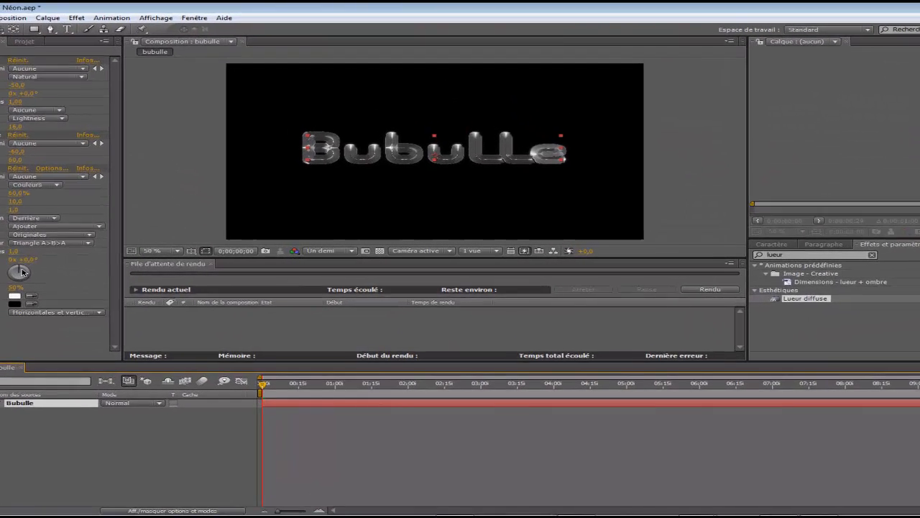
{"action": "left_click_drag", "start_coordinate": [23, 272], "coordinate": [13, 279]}
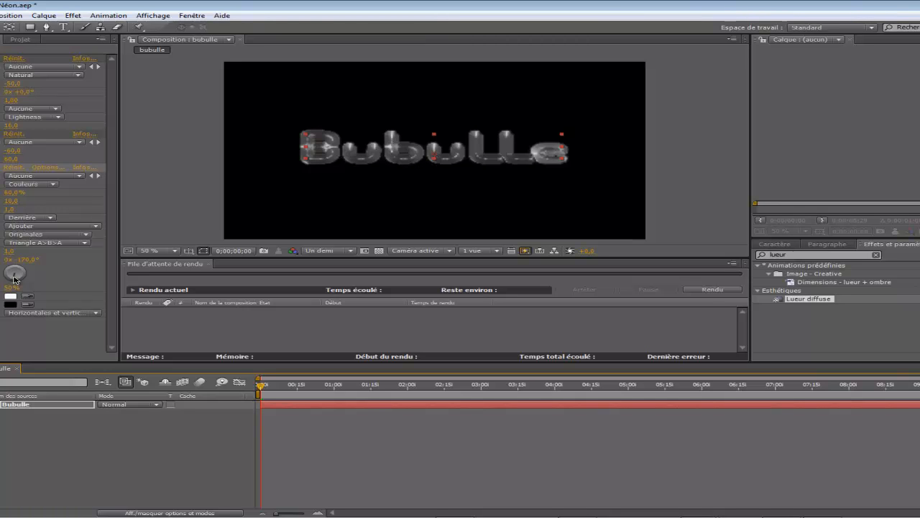
{"action": "left_click_drag", "start_coordinate": [13, 280], "coordinate": [14, 279]}
{"action": "left_click", "coordinate": [26, 259]}
{"action": "key", "text": "BackSpace"}
{"action": "type", "text": "-180"}
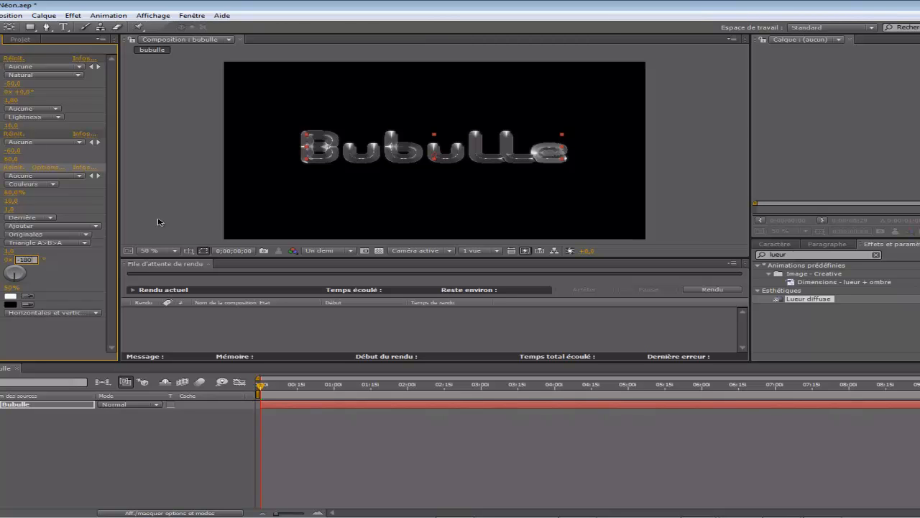
{"action": "key", "text": "Return"}
- Set the Lueur diffuse effect's original compositing option to Devant
{"action": "left_click", "coordinate": [51, 217]}
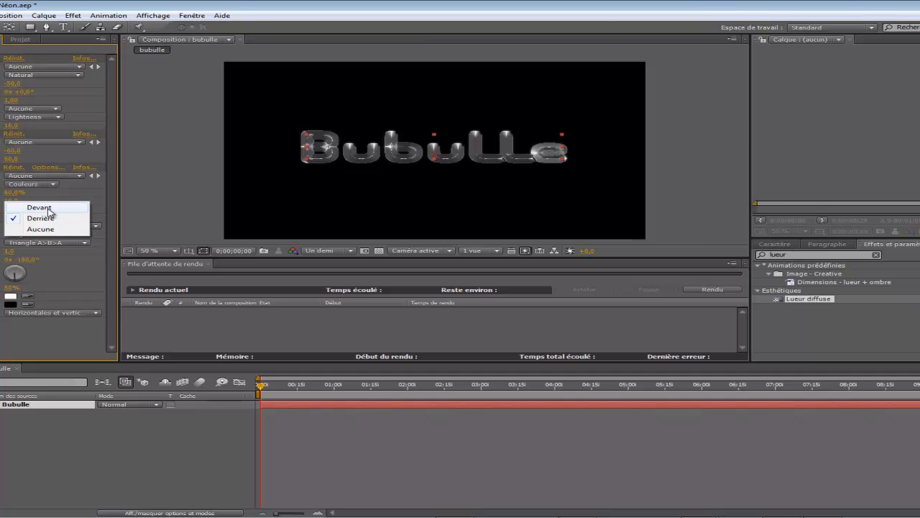
{"action": "left_click", "coordinate": [69, 336]}
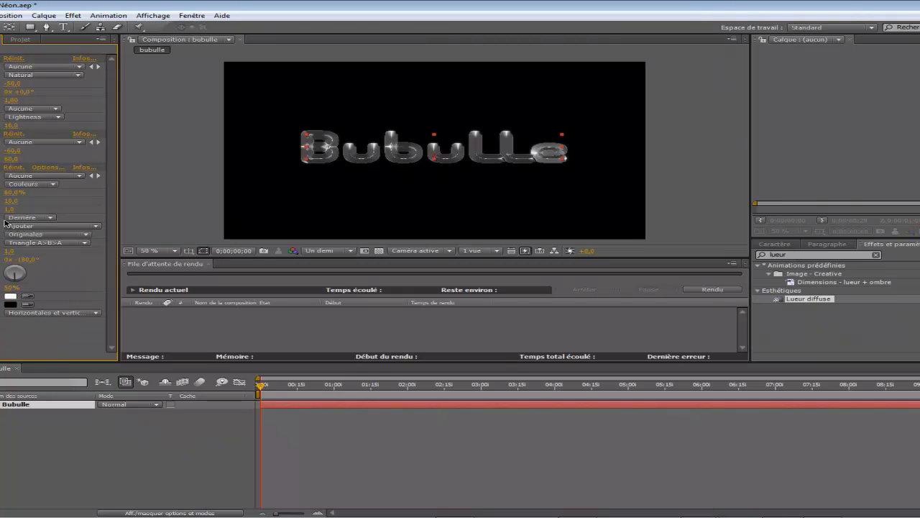
{"action": "left_click", "coordinate": [25, 218]}
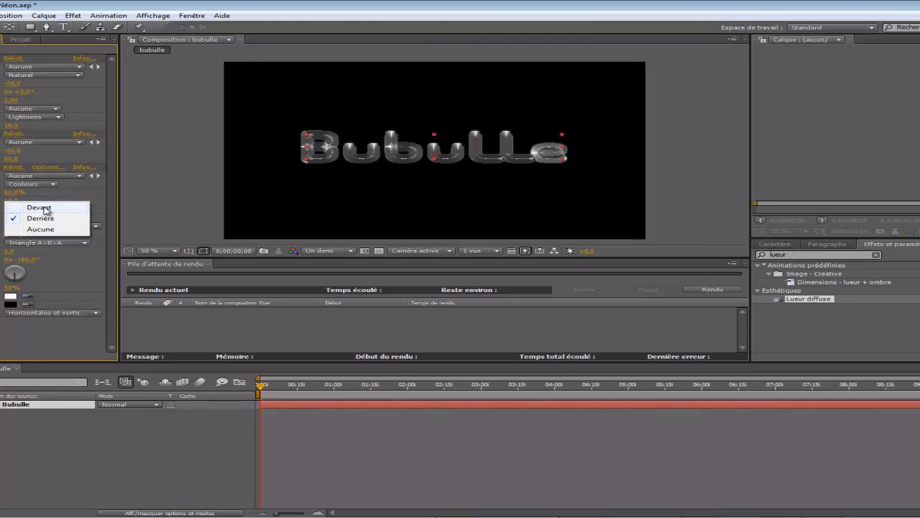
{"action": "left_click", "coordinate": [39, 208]}
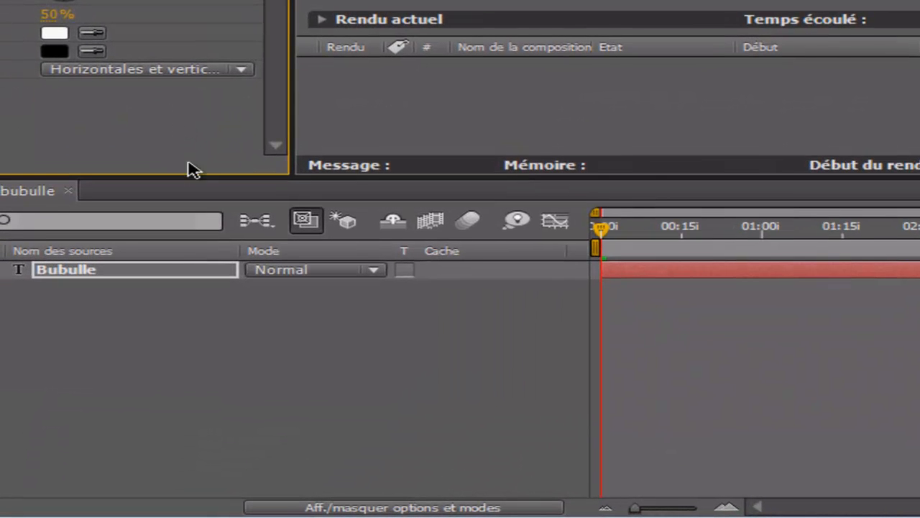
- Duplicate the Bubulle text layer twice
{"action": "left_click", "coordinate": [92, 274]}
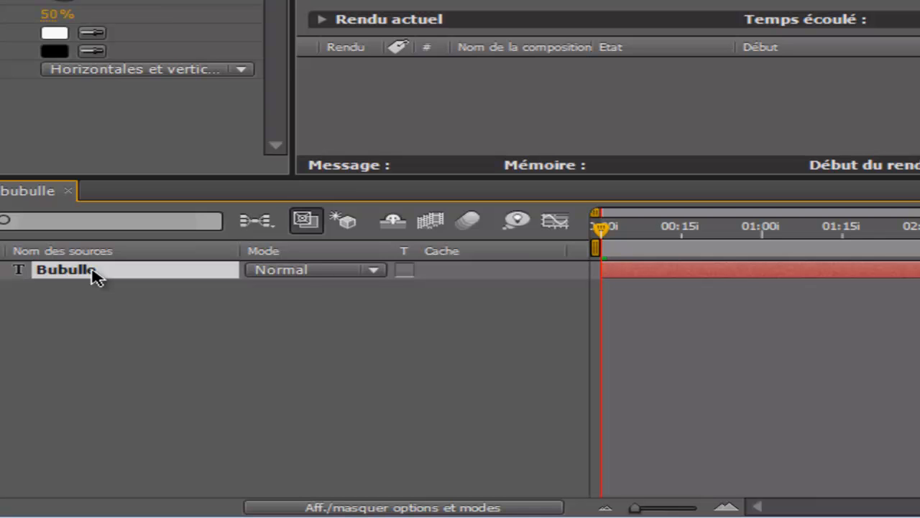
{"action": "key", "text": "ctrl+d"}
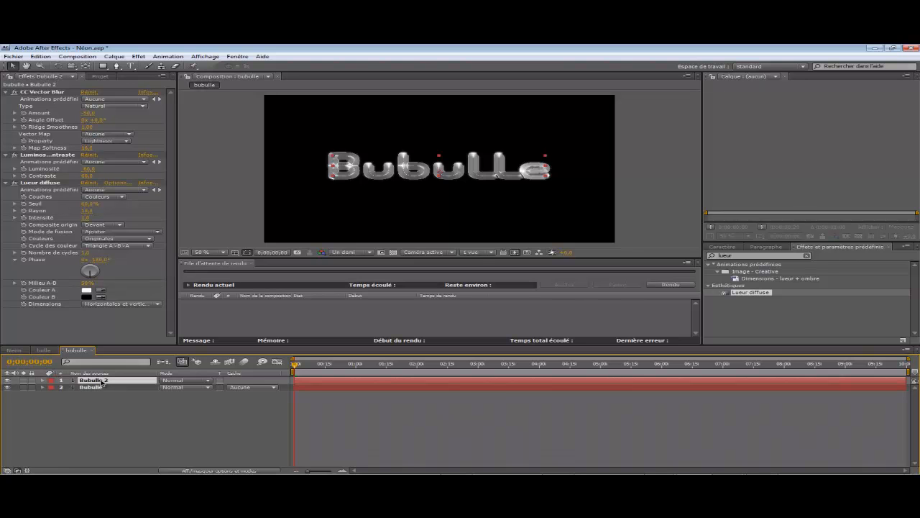
{"action": "key", "text": "ctrl+d"}
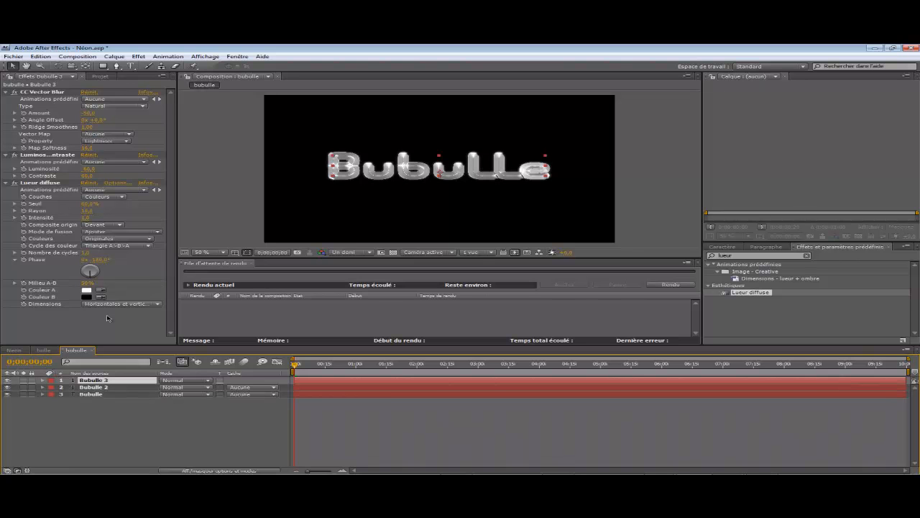
- Remove the CC Vector Blur and Luminosité et contraste effects from the Bubulle 3 layer, keeping Lueur diffuse
{"action": "left_click", "coordinate": [36, 94]}
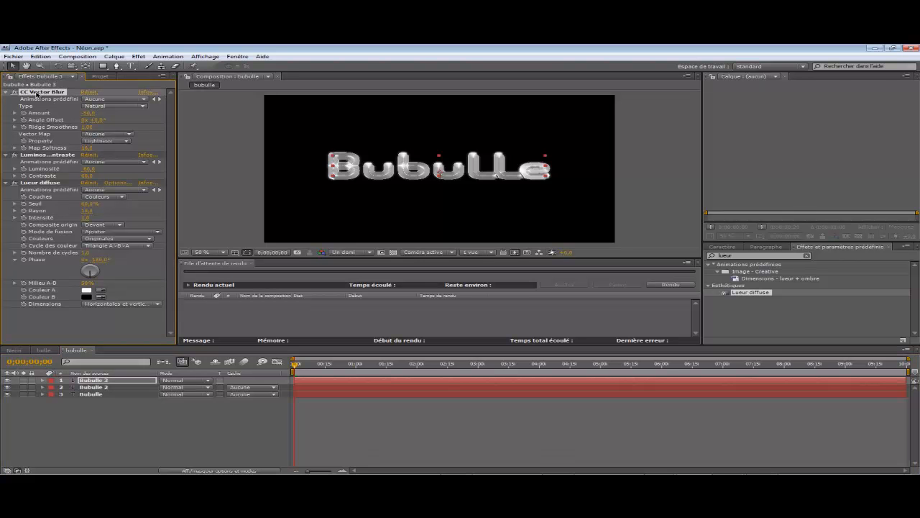
{"action": "key", "text": "Delete"}
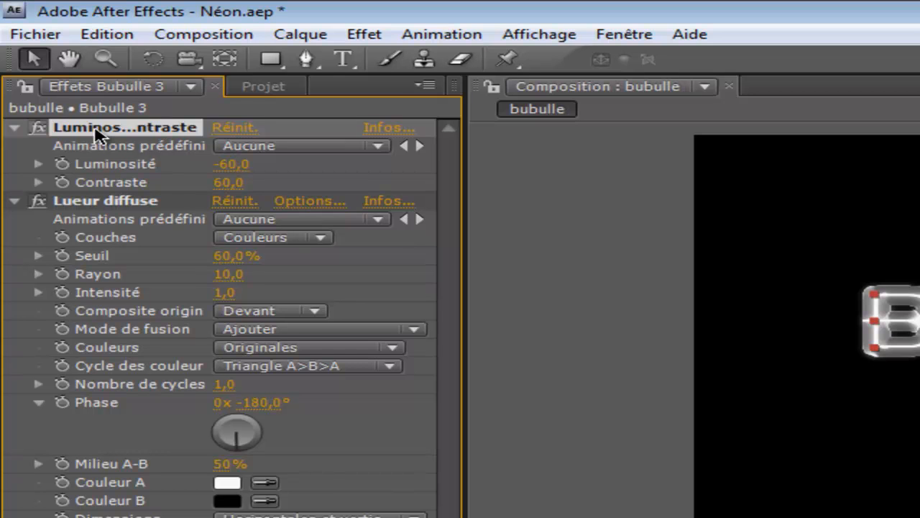
{"action": "key", "text": "Delete"}
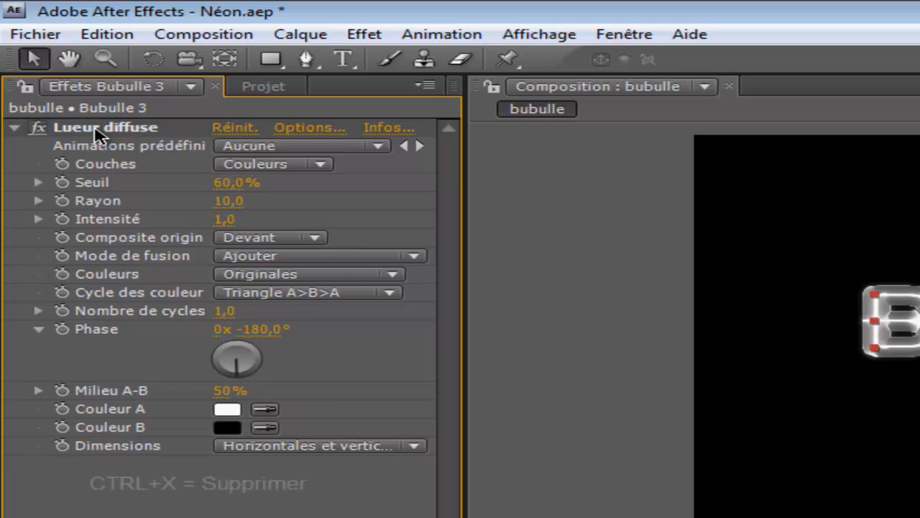
{"action": "left_click", "coordinate": [99, 134]}
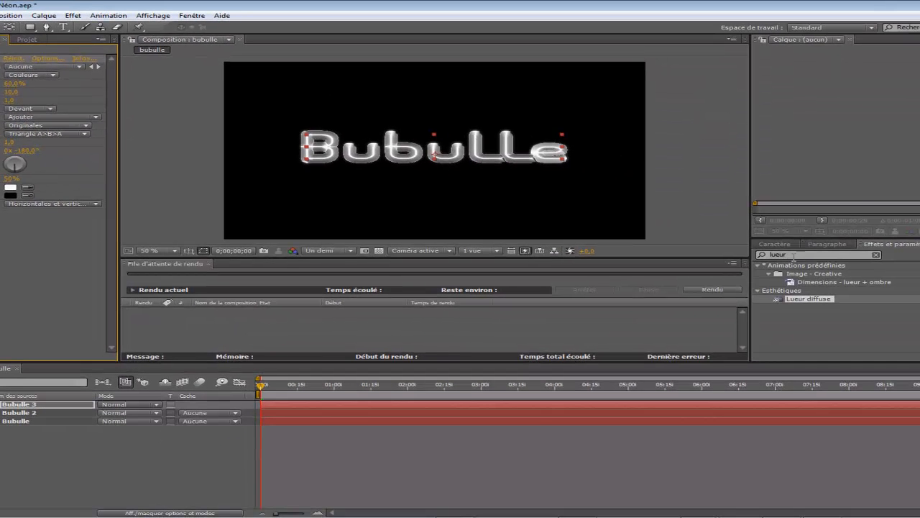
- Search the effects for "cc light wipe" and apply CC Light Wipe to the Bubulle 3 layer
{"action": "left_click", "coordinate": [794, 256]}
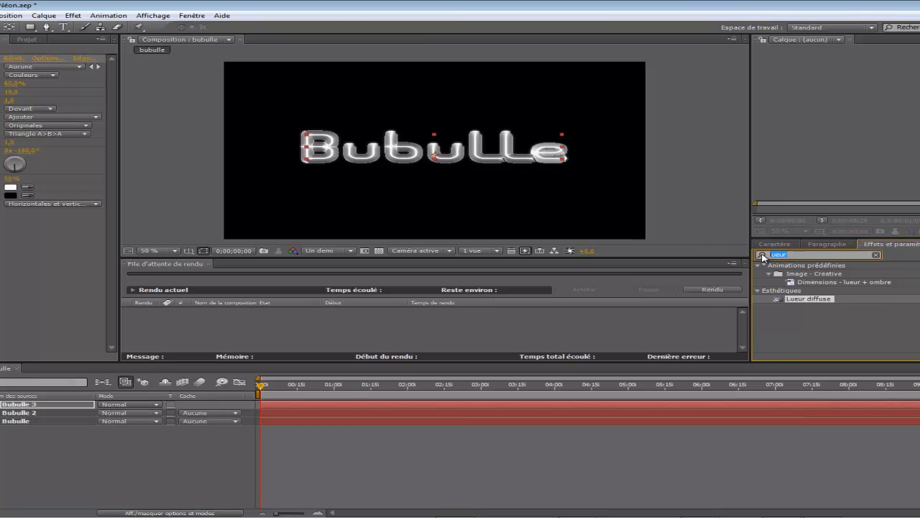
{"action": "type", "text": "cc"}
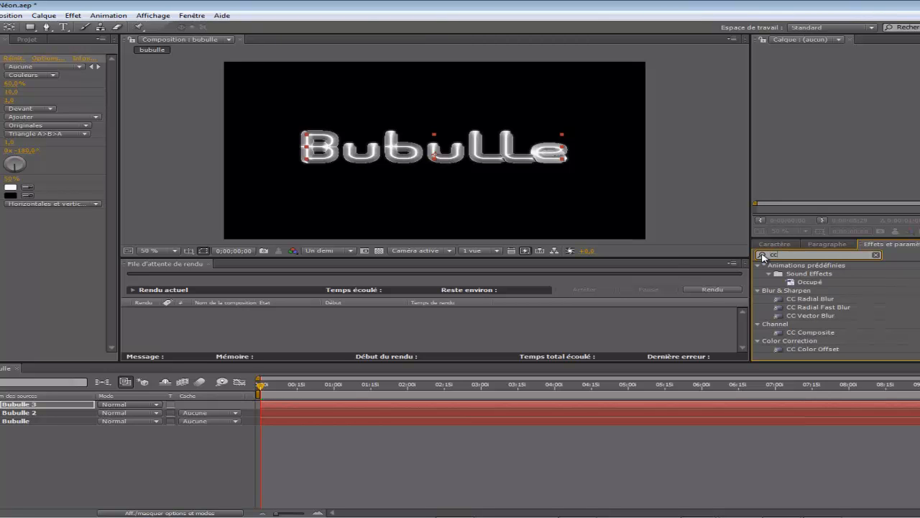
{"action": "type", "text": " li"}
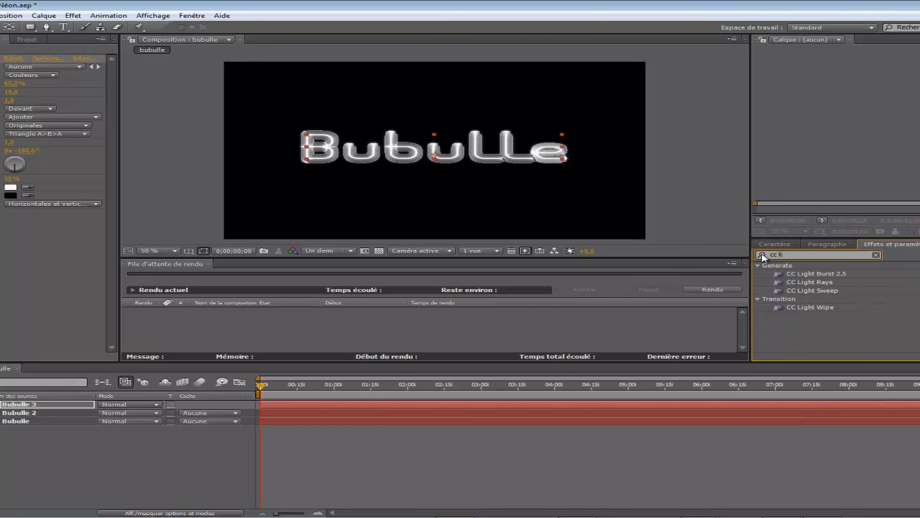
{"action": "type", "text": "ght wipe"}
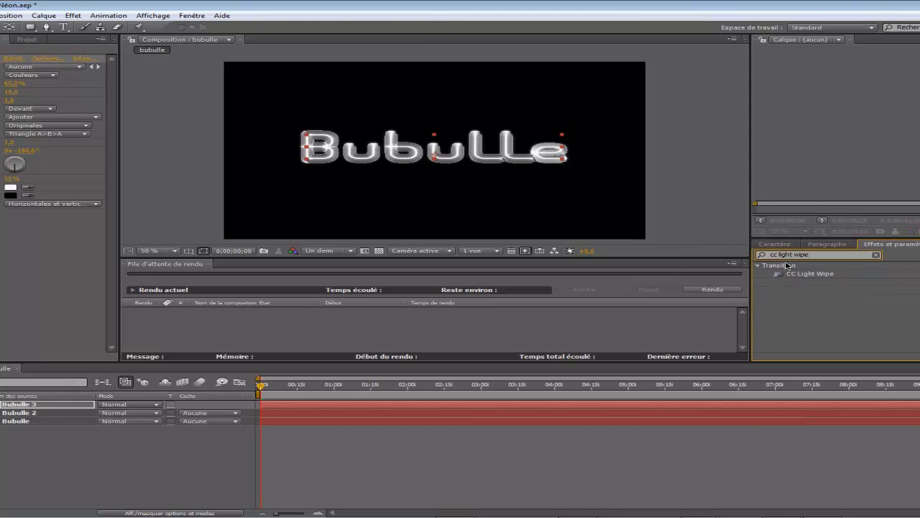
{"action": "left_click_drag", "start_coordinate": [833, 275], "coordinate": [431, 151]}
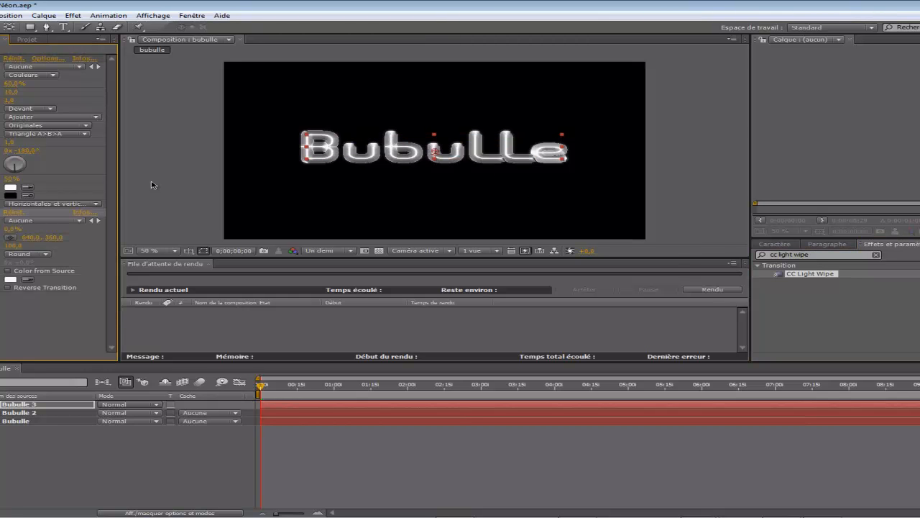
- Change the fill colour of all the text on the Bubulle 3 layer to blue 1A88B1
{"action": "left_click", "coordinate": [53, 407]}
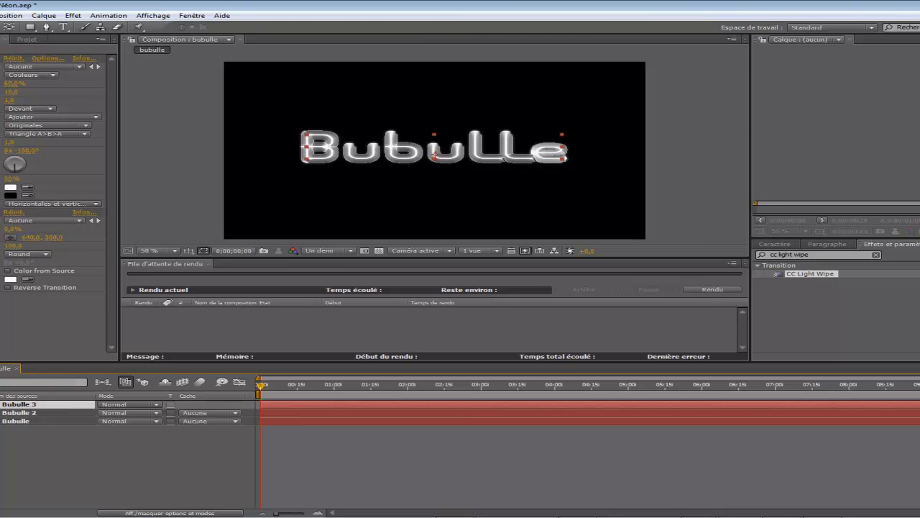
{"action": "left_click", "coordinate": [775, 245]}
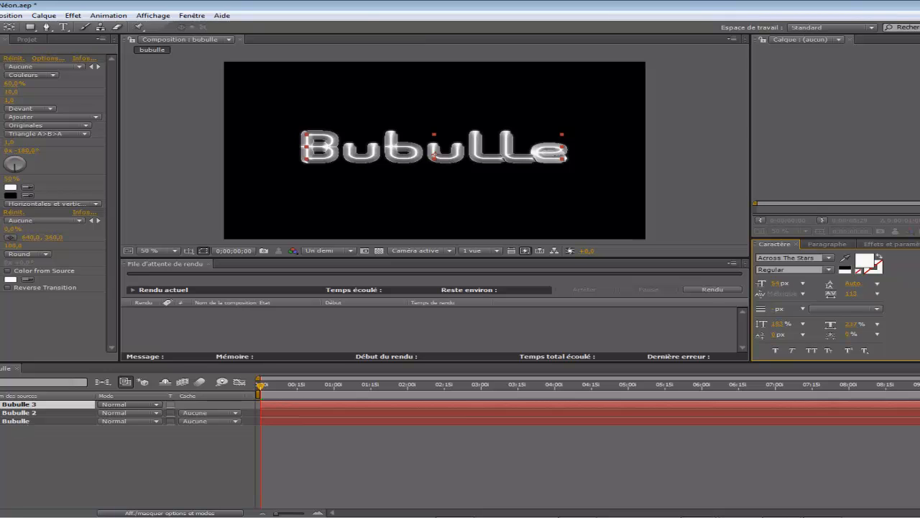
{"action": "left_click", "coordinate": [62, 28]}
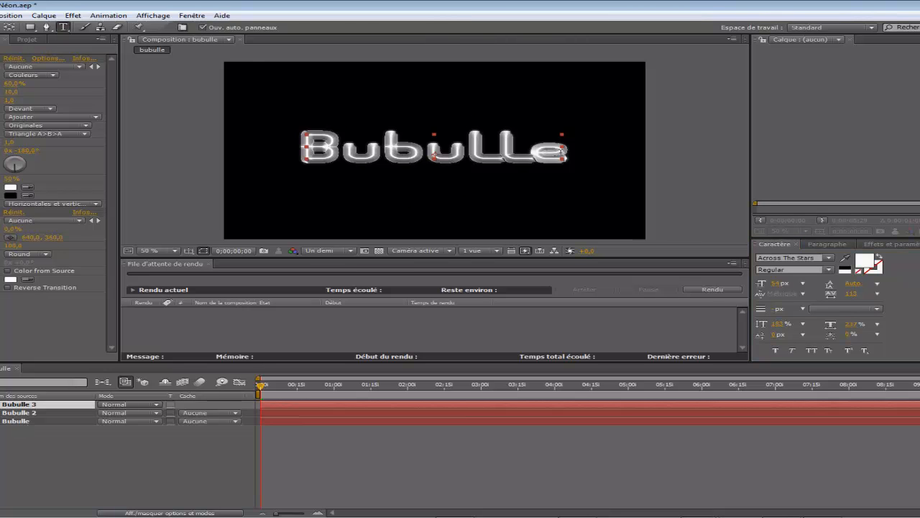
{"action": "left_click_drag", "start_coordinate": [562, 151], "coordinate": [319, 148]}
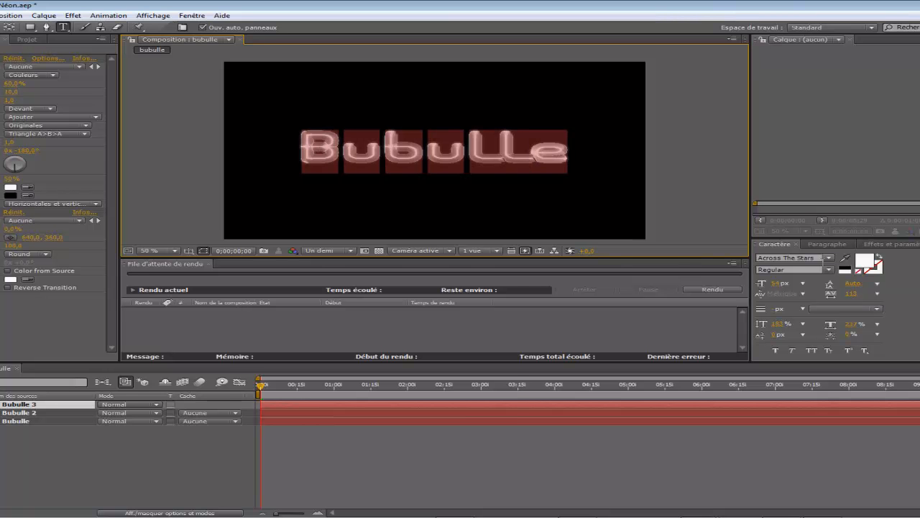
{"action": "left_click", "coordinate": [864, 263]}
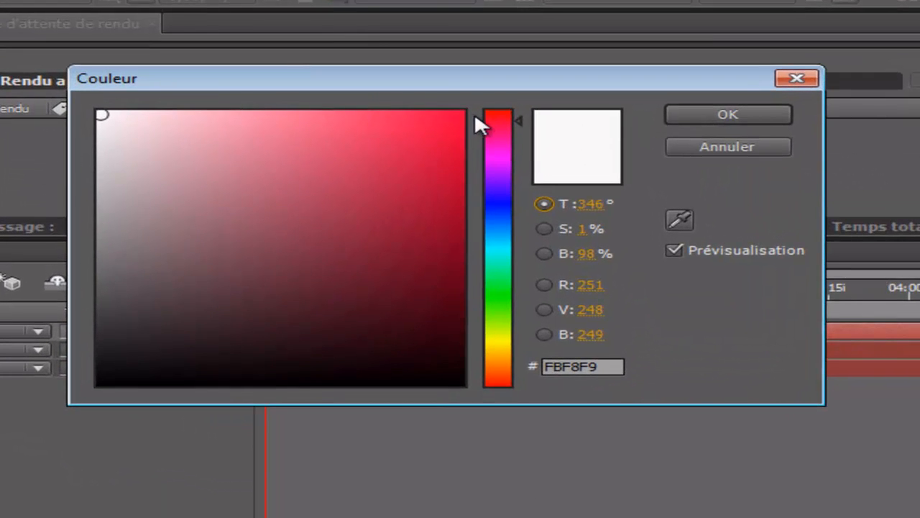
{"action": "left_click_drag", "start_coordinate": [364, 310], "coordinate": [366, 324]}
{"action": "left_click_drag", "start_coordinate": [485, 171], "coordinate": [477, 234]}
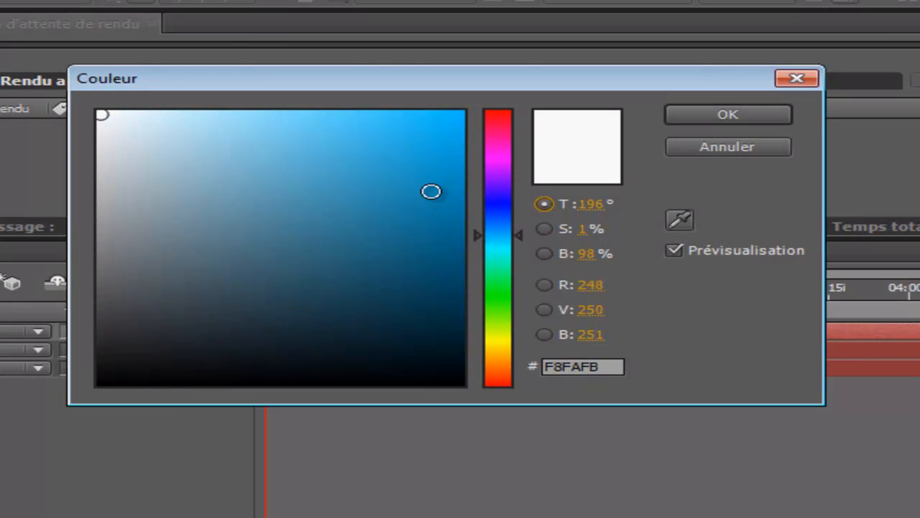
{"action": "left_click", "coordinate": [430, 190]}
{"action": "left_click_drag", "start_coordinate": [417, 207], "coordinate": [364, 251]}
{"action": "left_click", "coordinate": [414, 210]}
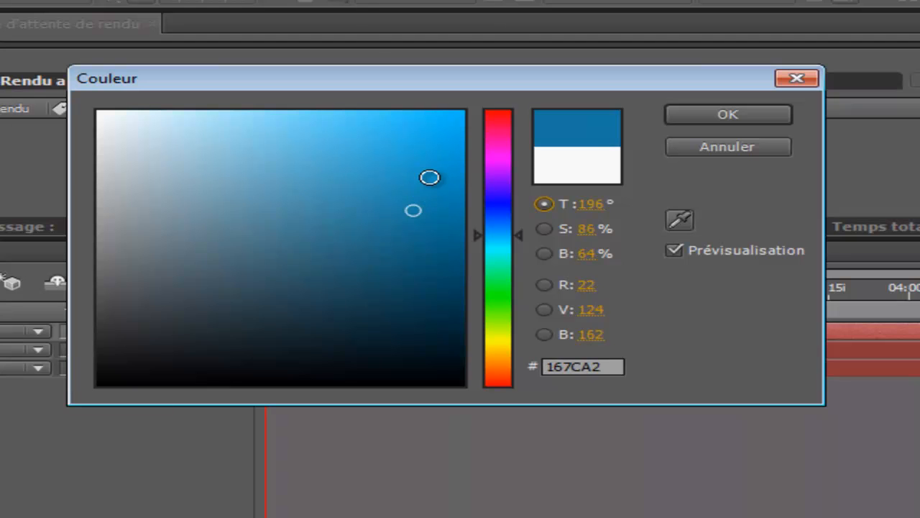
{"action": "left_click", "coordinate": [424, 177]}
{"action": "left_click", "coordinate": [410, 195]}
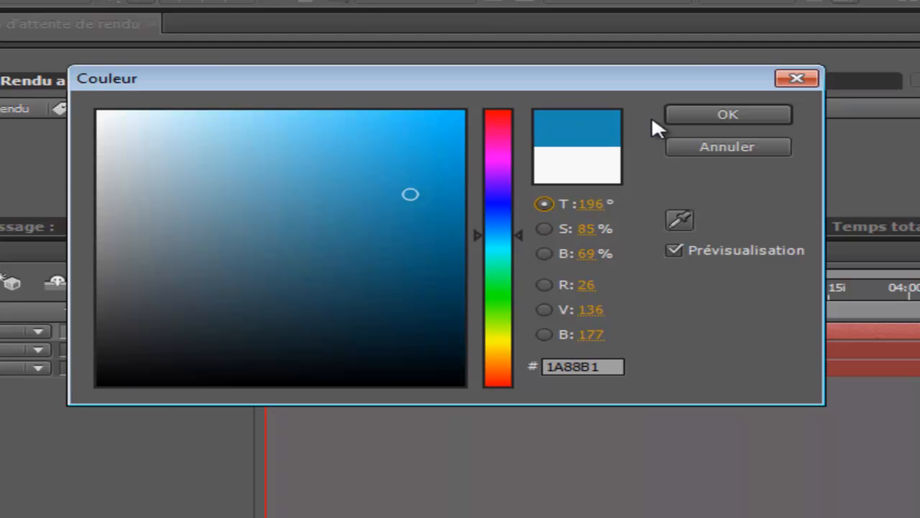
{"action": "left_click_drag", "start_coordinate": [595, 368], "coordinate": [496, 365]}
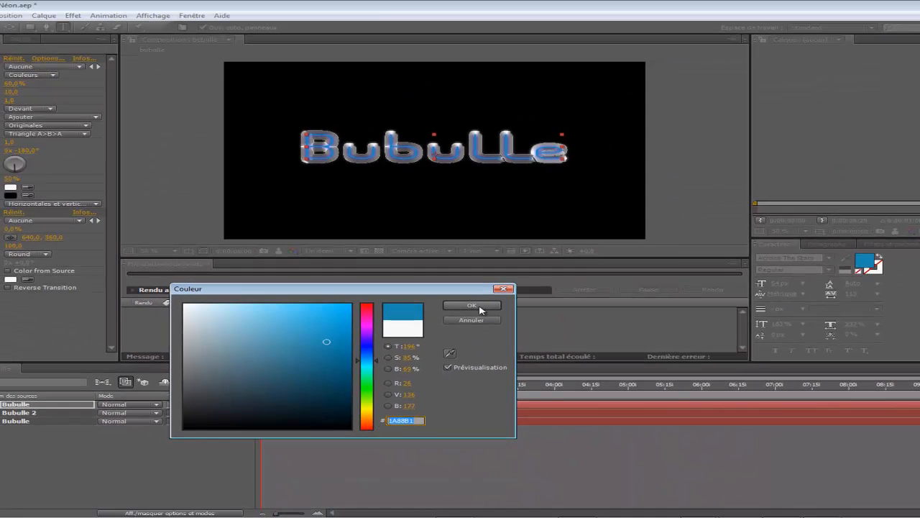
{"action": "left_click", "coordinate": [474, 305]}
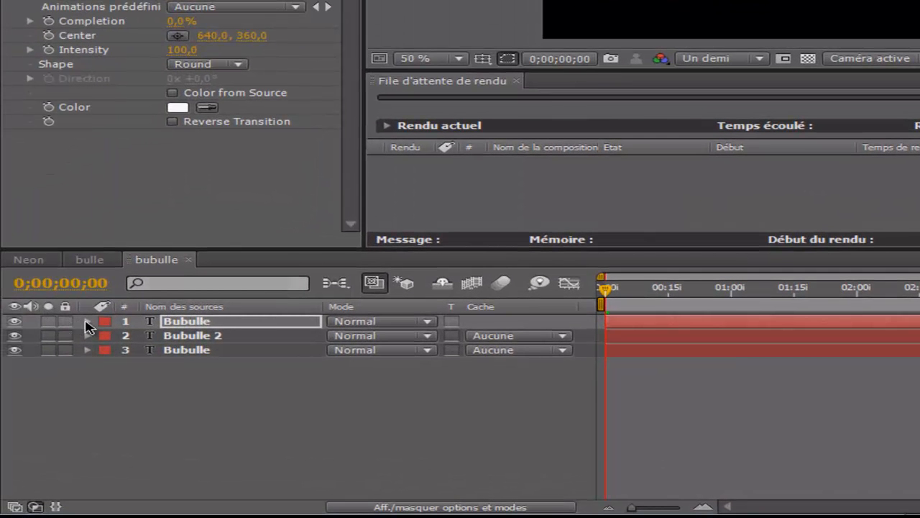
- Set the top Bubulle layer's CC Light Wipe Completion to 80% and keyframe it at 0;00;00;00
{"action": "left_click", "coordinate": [86, 323]}
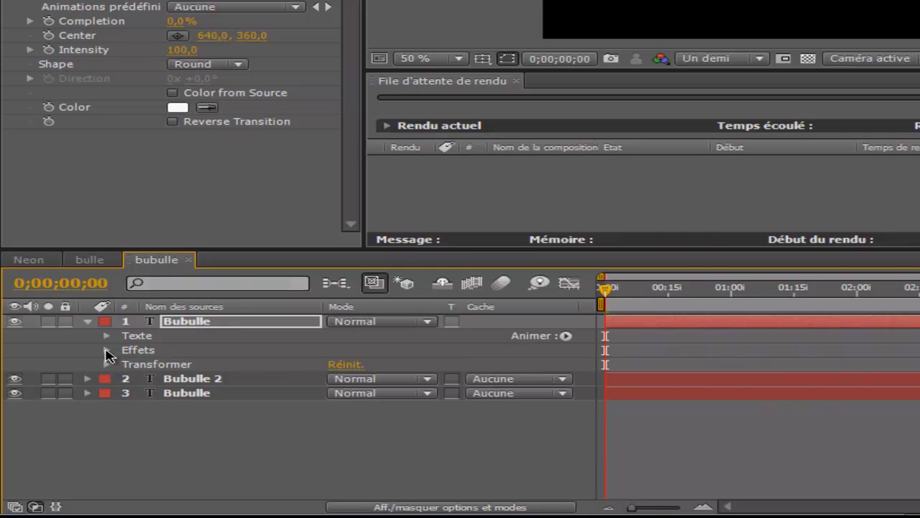
{"action": "left_click", "coordinate": [107, 351]}
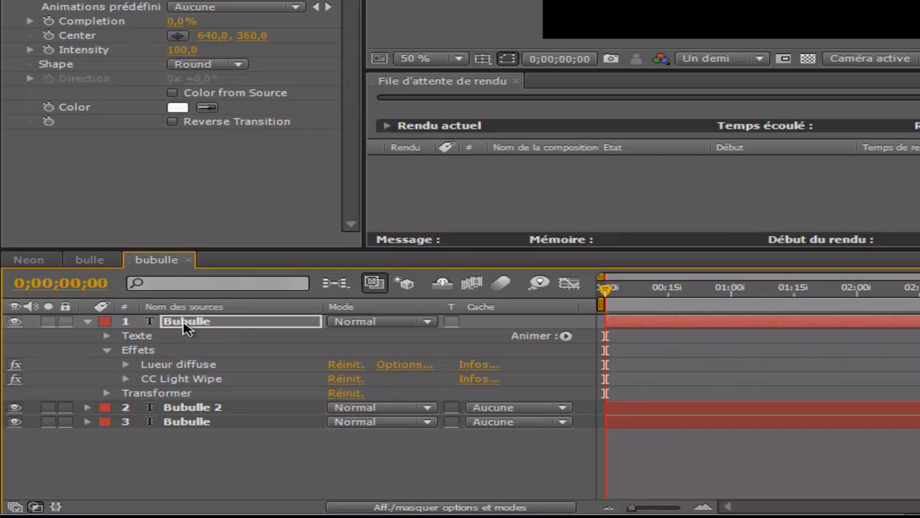
{"action": "left_click", "coordinate": [126, 379]}
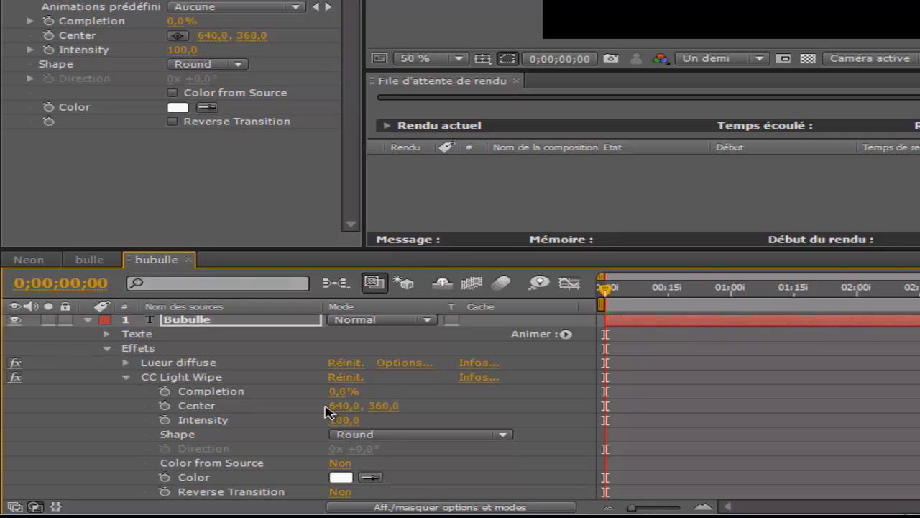
{"action": "scroll", "coordinate": [316, 402], "scroll_direction": "down", "scroll_amount": 2}
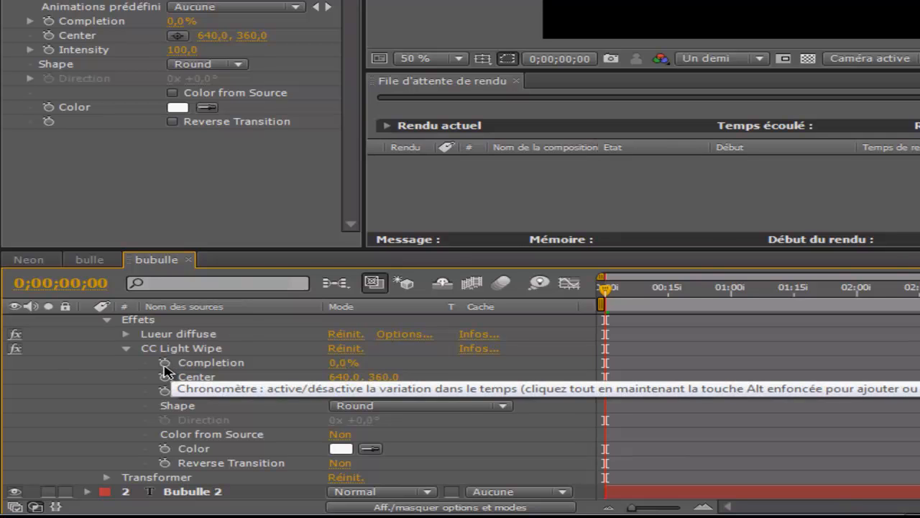
{"action": "left_click", "coordinate": [335, 362]}
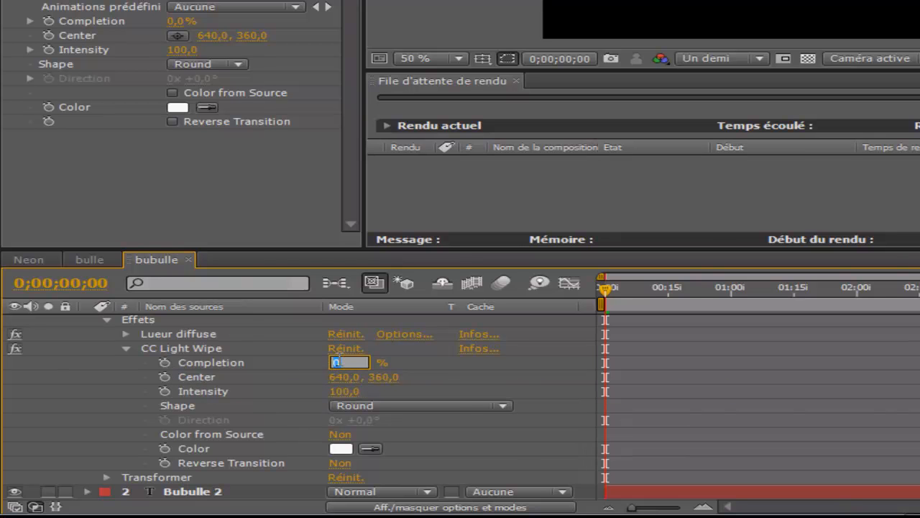
{"action": "type", "text": "80"}
{"action": "key", "text": "Return"}
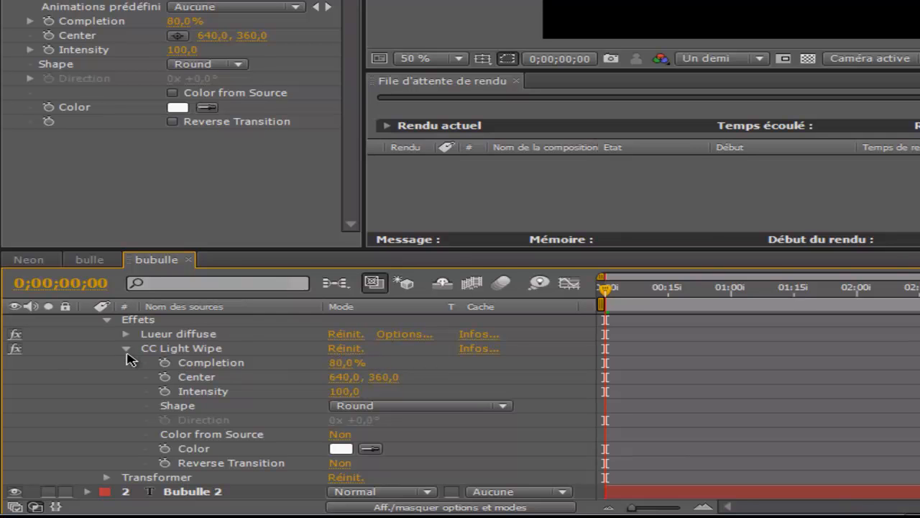
{"action": "left_click", "coordinate": [165, 362]}
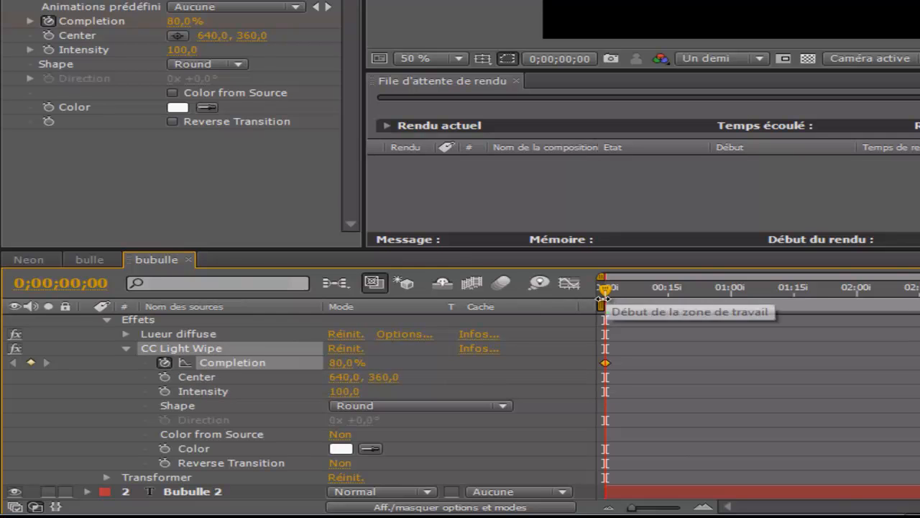
- Add an ending keyframe at 0;00;09;29 with the CC Light Wipe Completion set to 0%
{"action": "left_click_drag", "start_coordinate": [607, 290], "coordinate": [919, 288]}
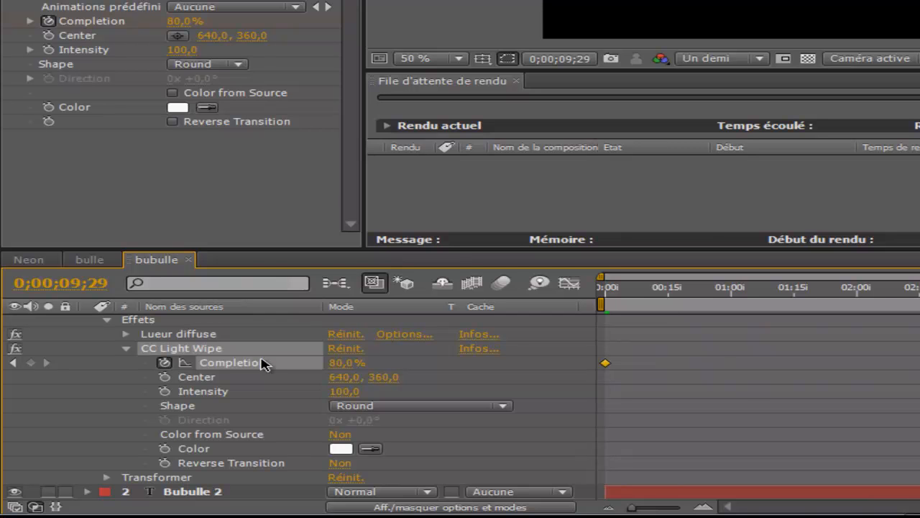
{"action": "left_click", "coordinate": [342, 362]}
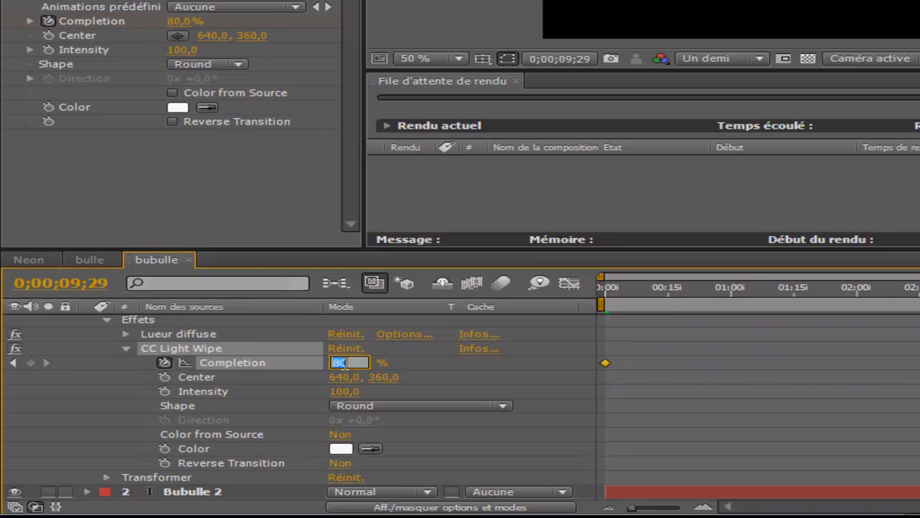
{"action": "type", "text": "0"}
{"action": "left_click", "coordinate": [423, 372]}
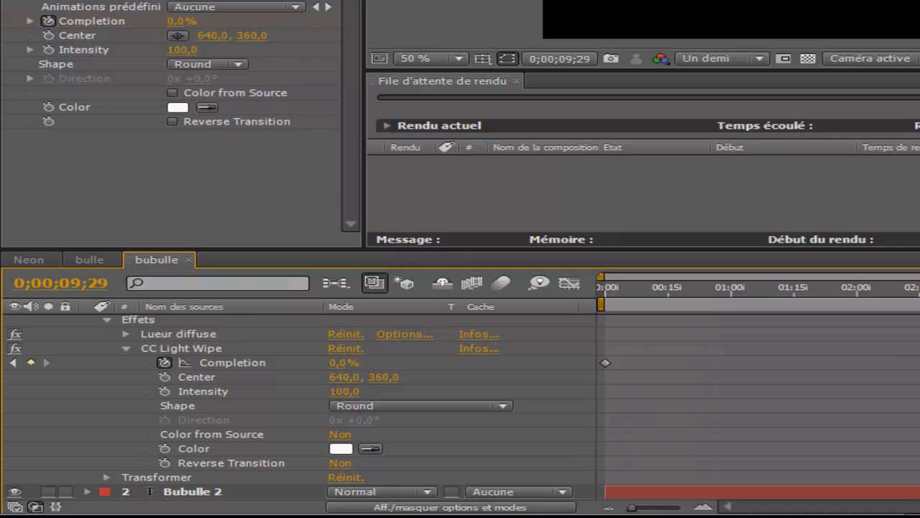
- Return to the first frame and change the CC Light Wipe Shape to Square
{"action": "left_click_drag", "start_coordinate": [919, 284], "coordinate": [568, 283]}
{"action": "scroll", "coordinate": [545, 281], "scroll_direction": "down", "scroll_amount": 1}
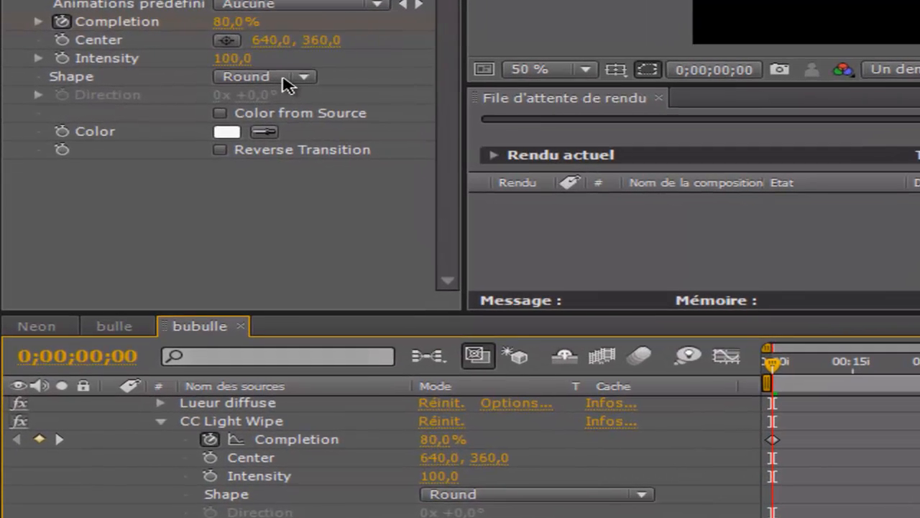
{"action": "left_click", "coordinate": [285, 84]}
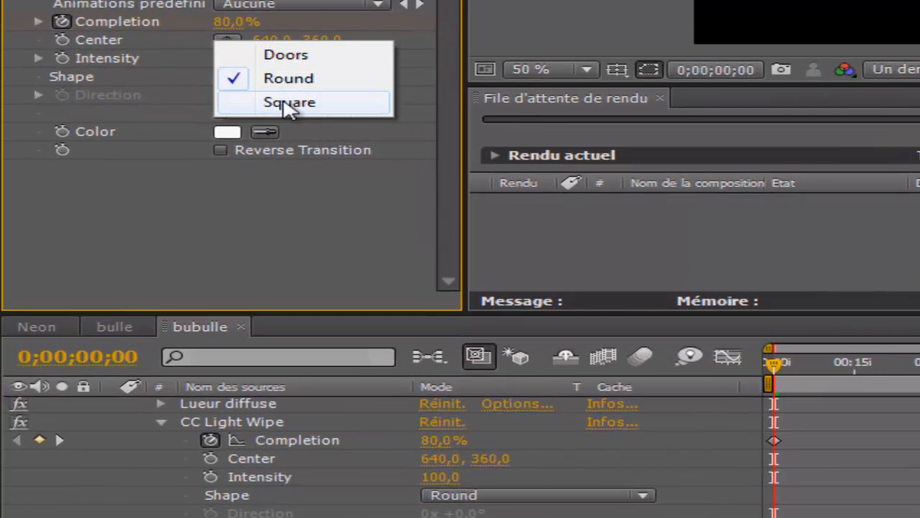
{"action": "left_click", "coordinate": [286, 105]}
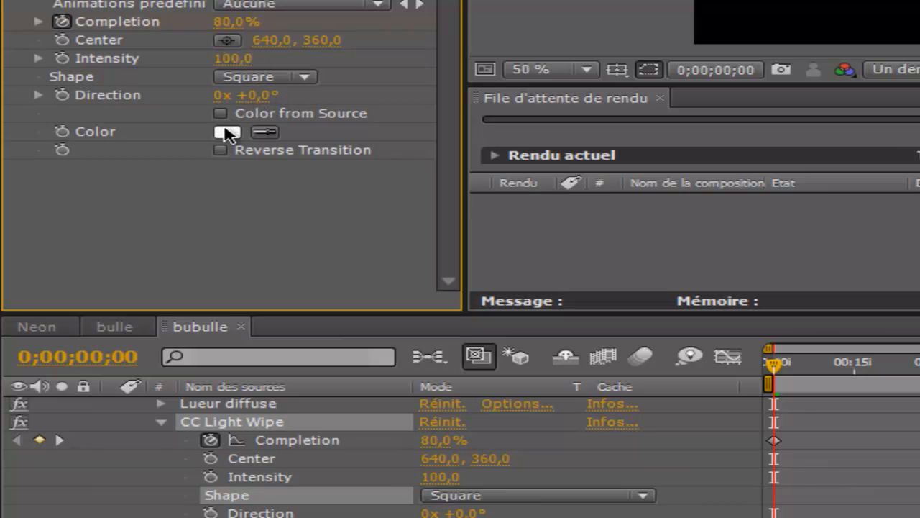
- Set the CC Light Wipe colour to blue 1A88B1
{"action": "left_click", "coordinate": [227, 132]}
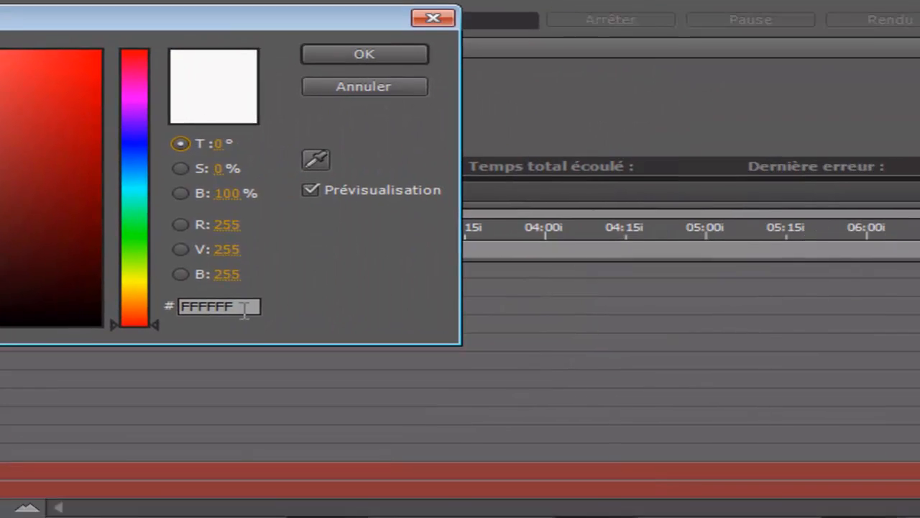
{"action": "left_click", "coordinate": [244, 309]}
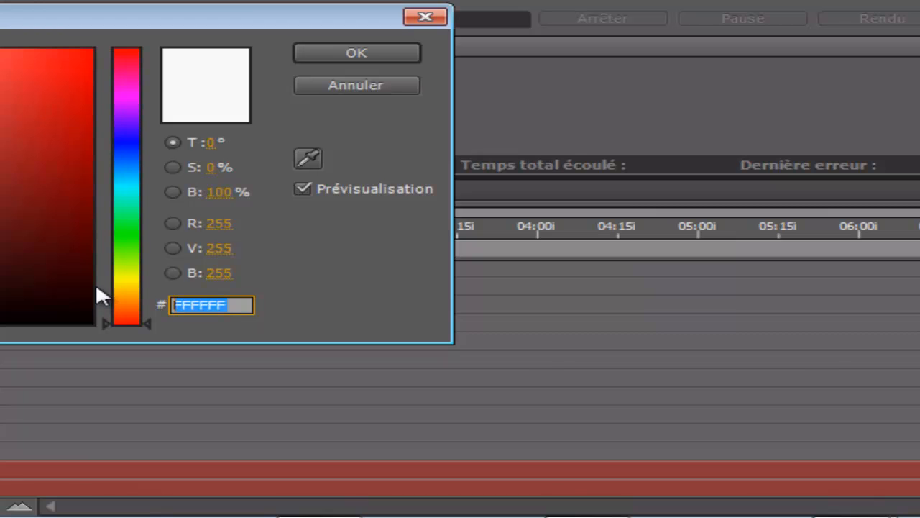
{"action": "type", "text": "1A88B1"}
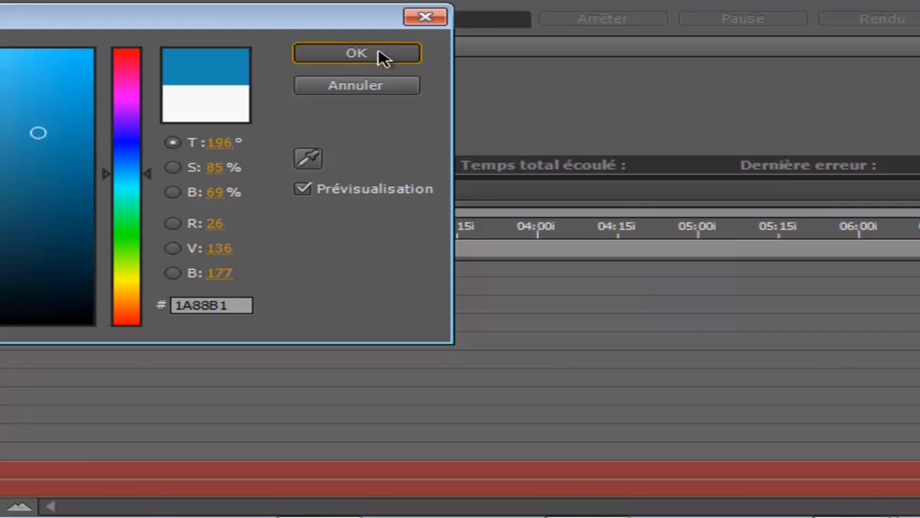
{"action": "left_click", "coordinate": [383, 57]}
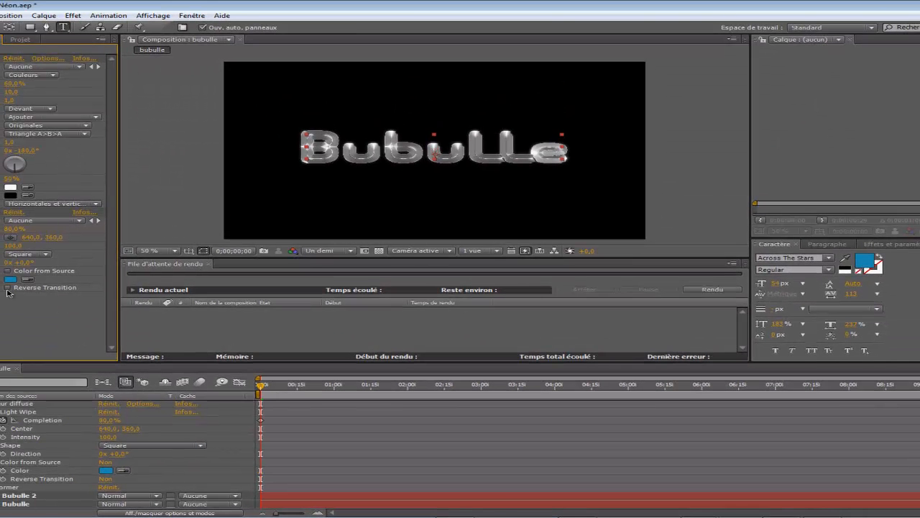
- Enable Reverse Transition and move the wipe's Center off the composition's left side to about -56, 362, then collapse the layer
{"action": "left_click", "coordinate": [8, 287]}
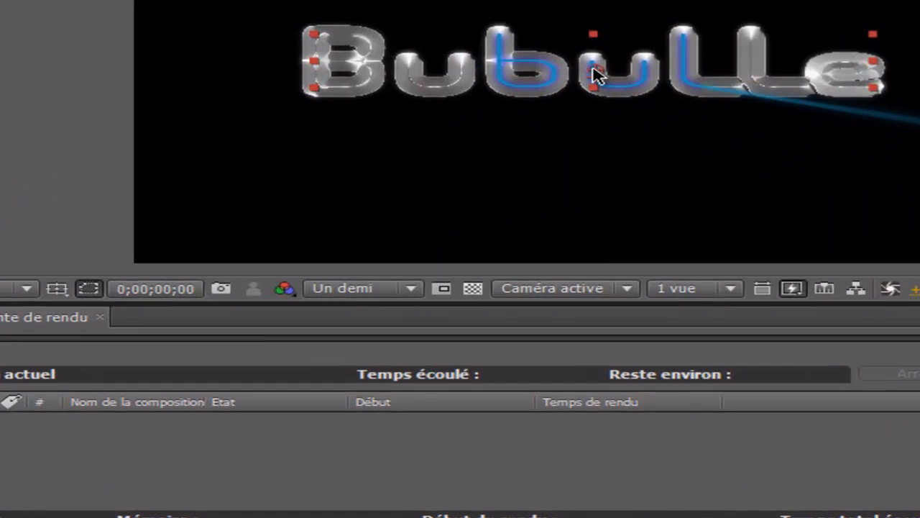
{"action": "left_click_drag", "start_coordinate": [593, 71], "coordinate": [95, 72]}
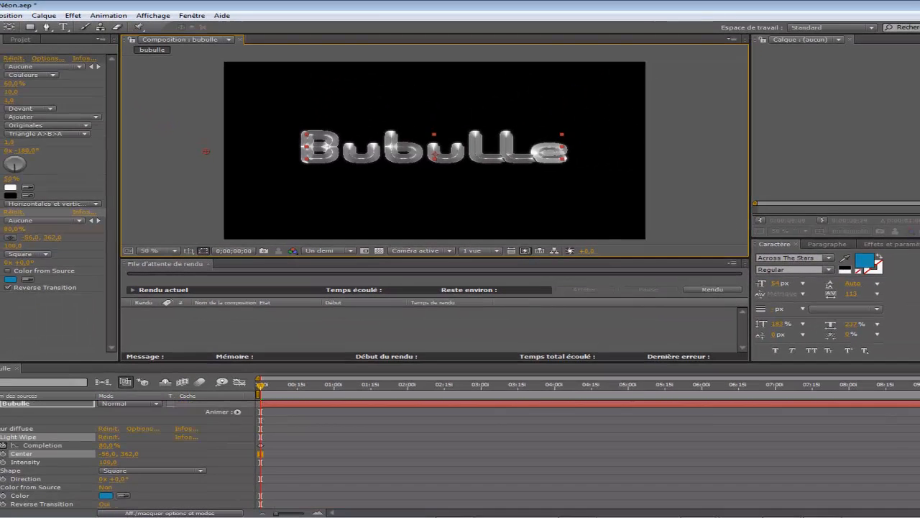
{"action": "left_click", "coordinate": [0, 404]}
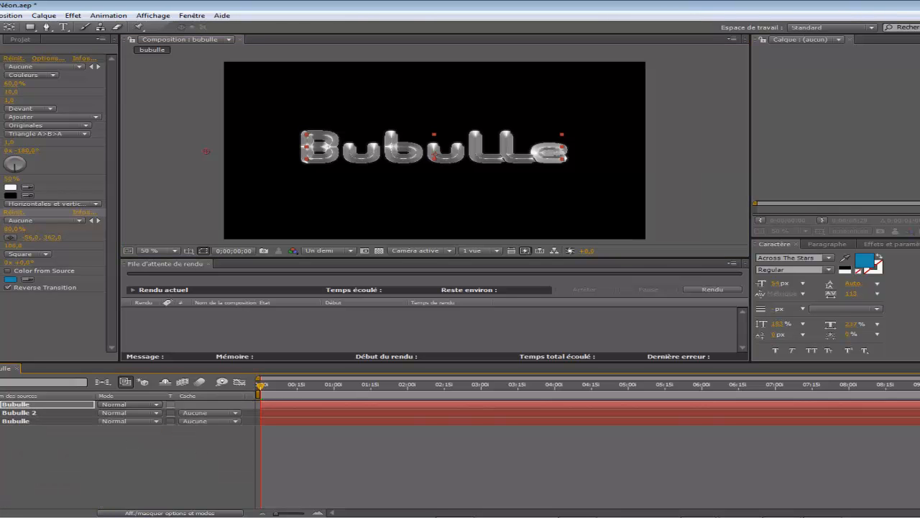
- Create a composition-sized solid layer in a medium blue with a hue of 202°
{"action": "right_click", "coordinate": [94, 475]}
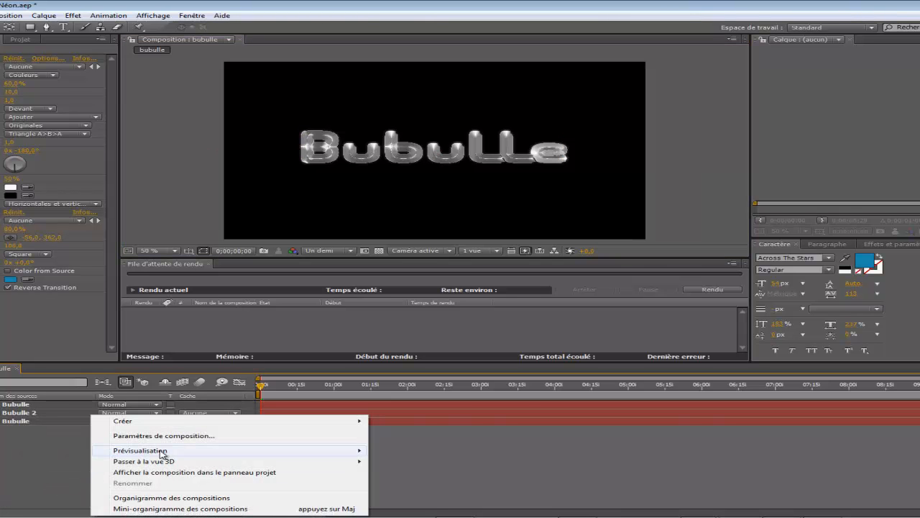
{"action": "mouse_move", "coordinate": [206, 422]}
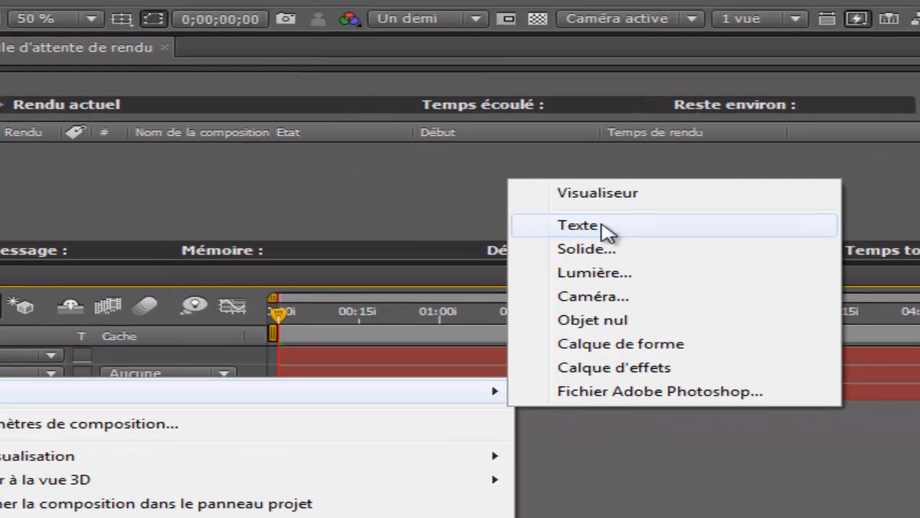
{"action": "left_click", "coordinate": [602, 250]}
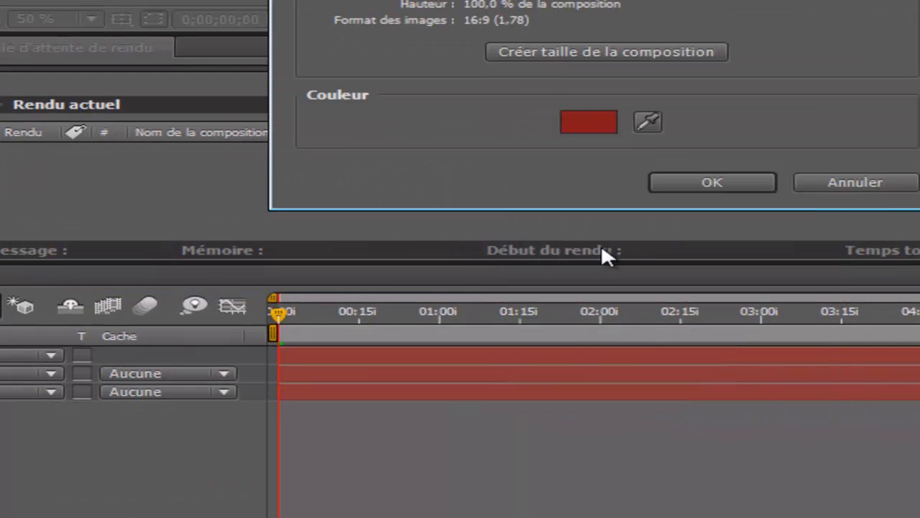
{"action": "left_click", "coordinate": [582, 122]}
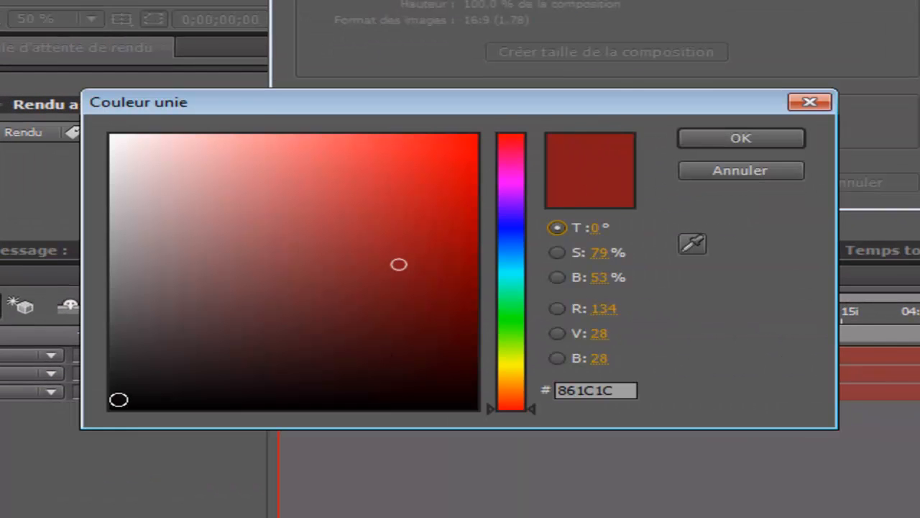
{"action": "left_click", "coordinate": [121, 408]}
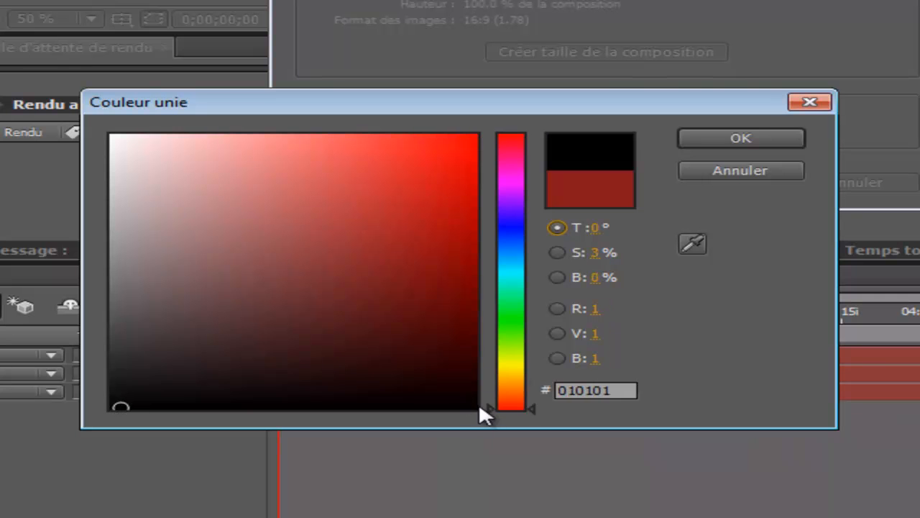
{"action": "left_click_drag", "start_coordinate": [490, 404], "coordinate": [498, 256]}
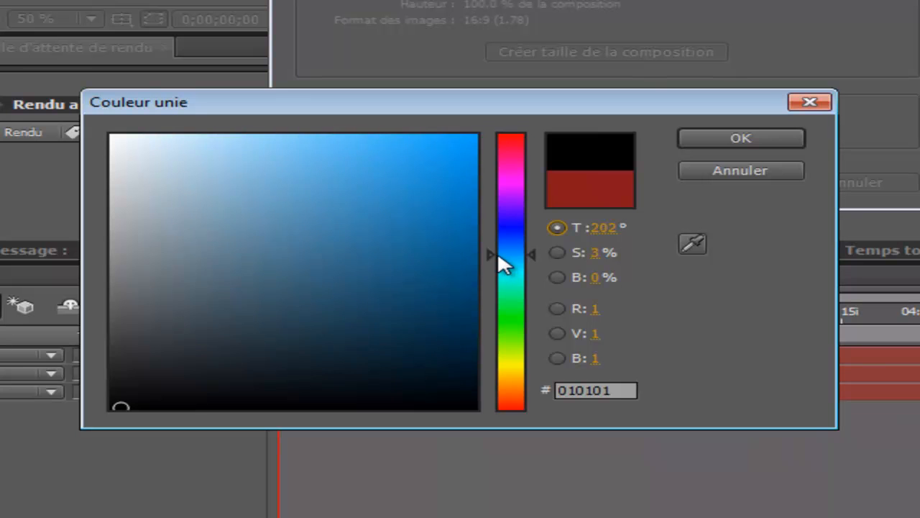
{"action": "left_click", "coordinate": [400, 215]}
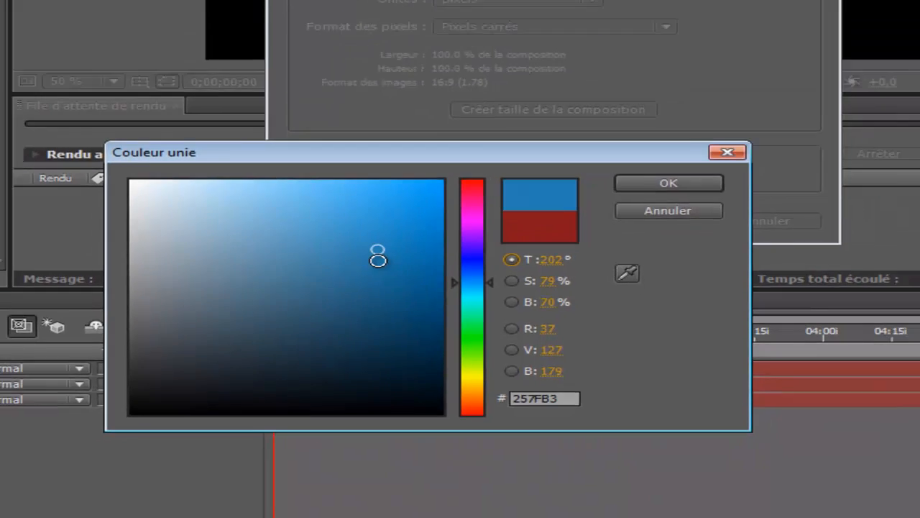
{"action": "left_click", "coordinate": [401, 229]}
{"action": "left_click", "coordinate": [716, 139]}
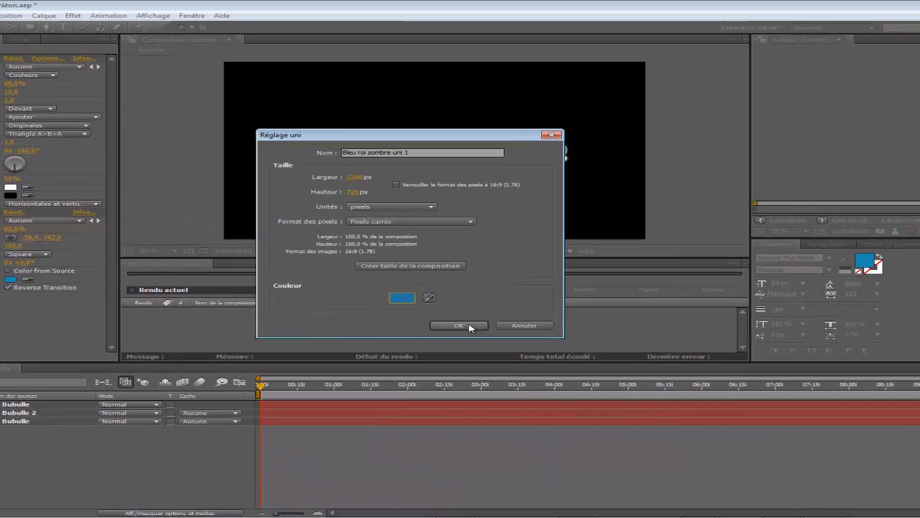
{"action": "left_click", "coordinate": [468, 325]}
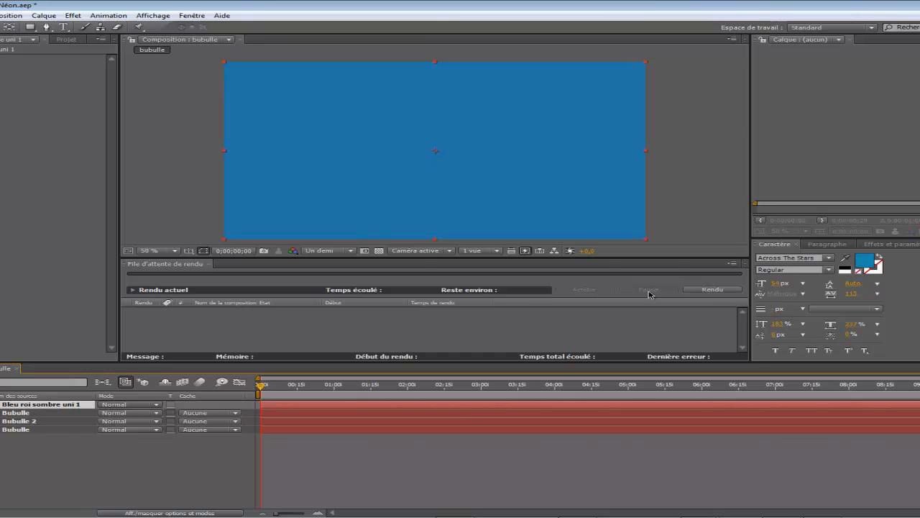
- Search the effects for "cc star" and apply CC Star Burst to the blue solid
{"action": "left_click", "coordinate": [893, 244]}
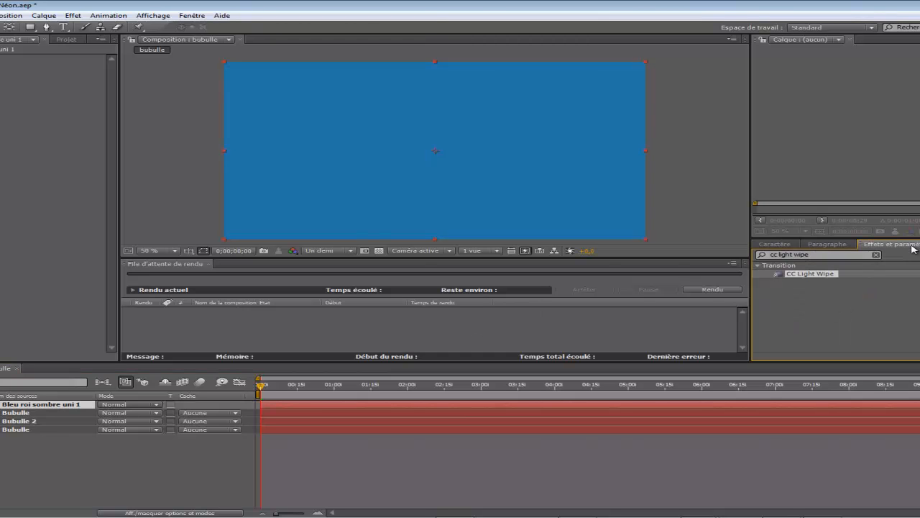
{"action": "left_click", "coordinate": [806, 255]}
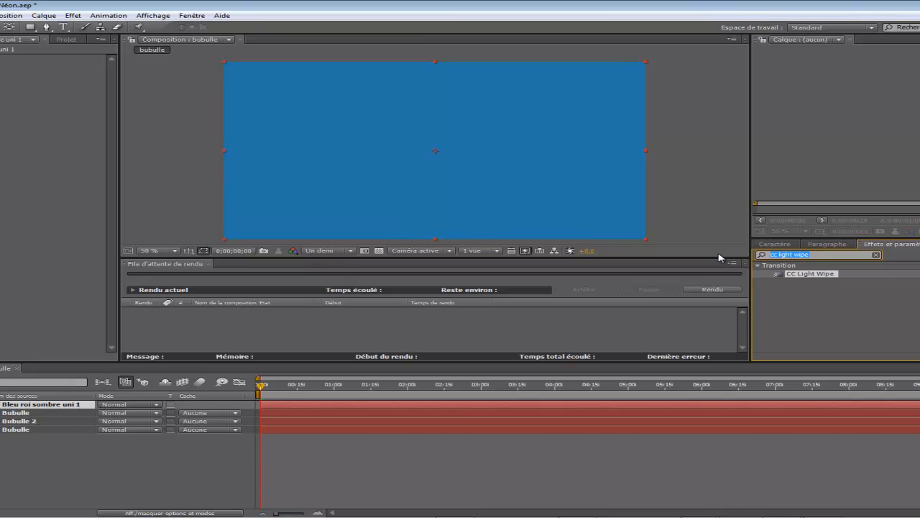
{"action": "type", "text": "cc star"}
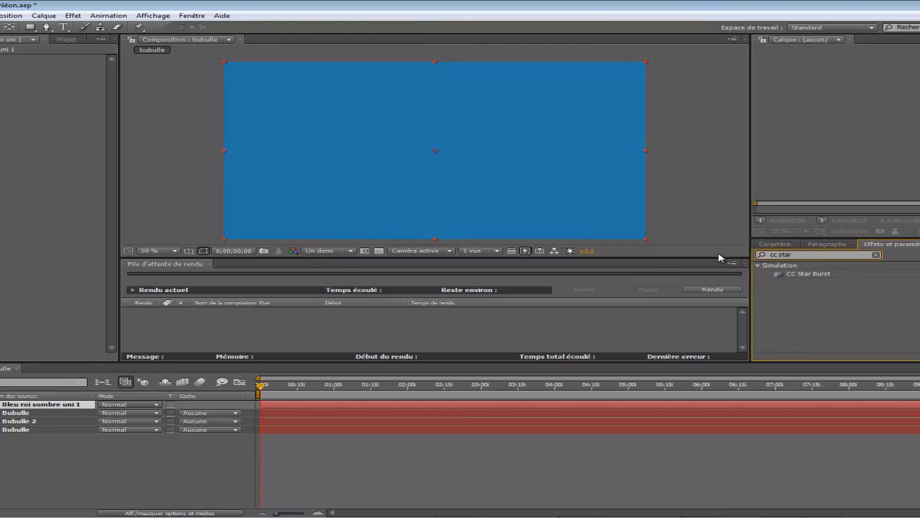
{"action": "left_click", "coordinate": [830, 274]}
{"action": "left_click_drag", "start_coordinate": [830, 273], "coordinate": [463, 157]}
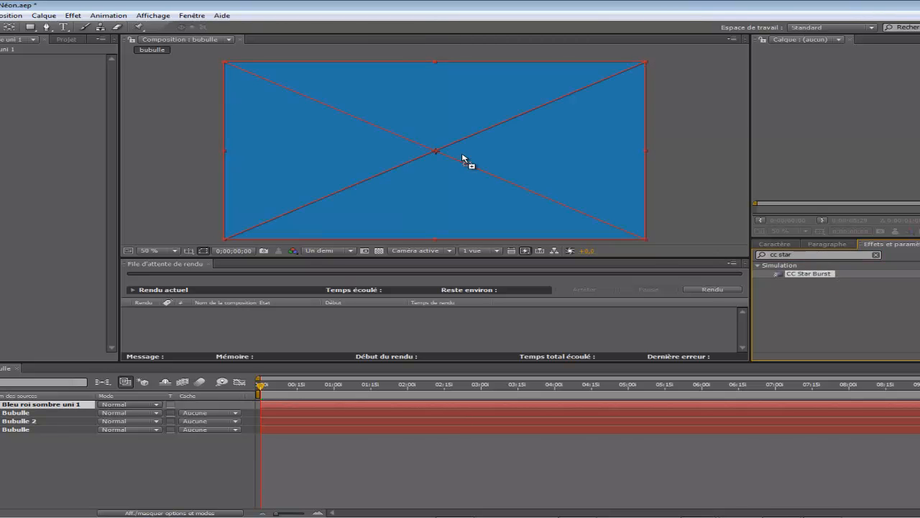
{"action": "left_click_drag", "start_coordinate": [463, 157], "coordinate": [462, 157]}
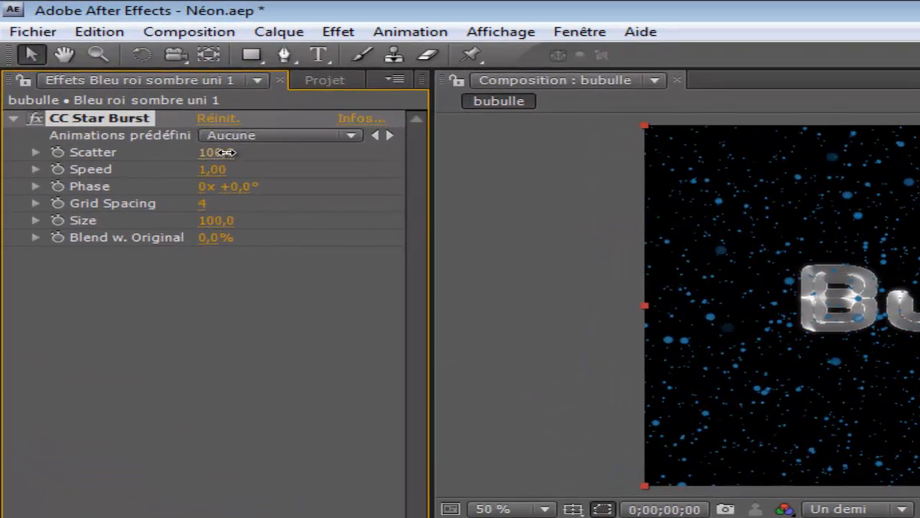
- Set the CC Star Burst Scatter to 50 and Size to 30, slightly increase Grid Spacing, and lower the Speed
{"action": "left_click_drag", "start_coordinate": [20, 75], "coordinate": [17, 75]}
{"action": "left_click_drag", "start_coordinate": [223, 152], "coordinate": [158, 154]}
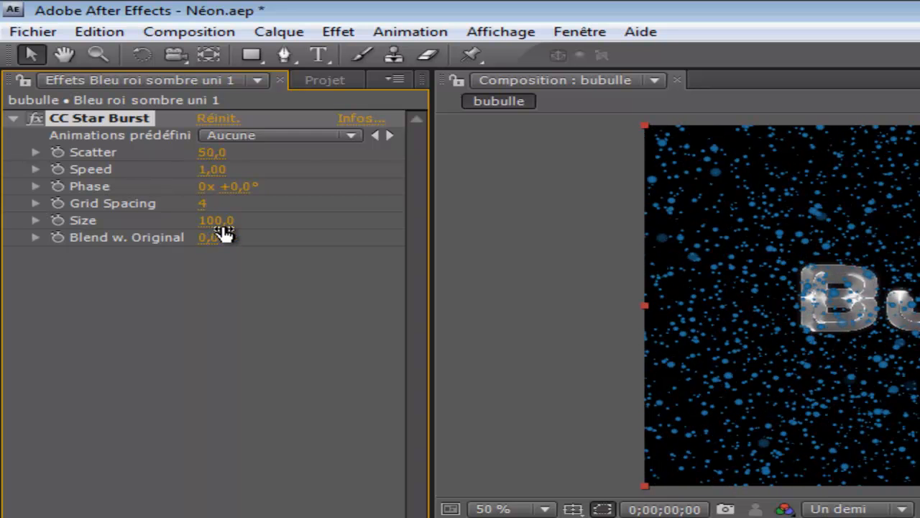
{"action": "left_click_drag", "start_coordinate": [219, 221], "coordinate": [126, 216]}
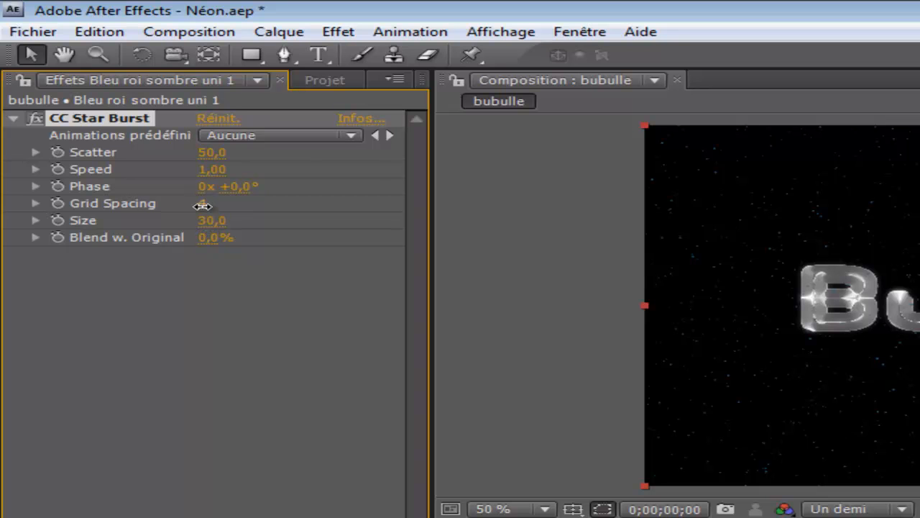
{"action": "left_click_drag", "start_coordinate": [202, 206], "coordinate": [206, 207]}
{"action": "left_click_drag", "start_coordinate": [209, 172], "coordinate": [167, 175]}
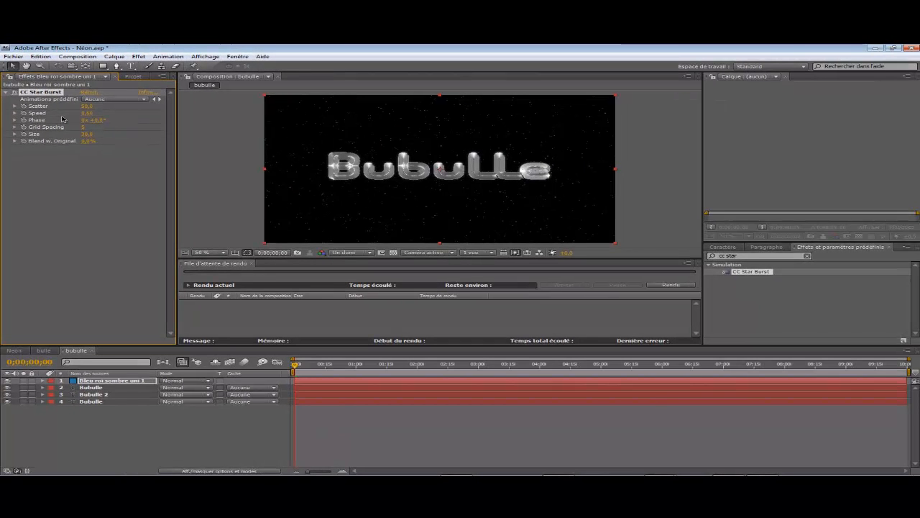
- Preview the composition's text wipe and star animation, stopping playback at the end
{"action": "key", "text": "space"}
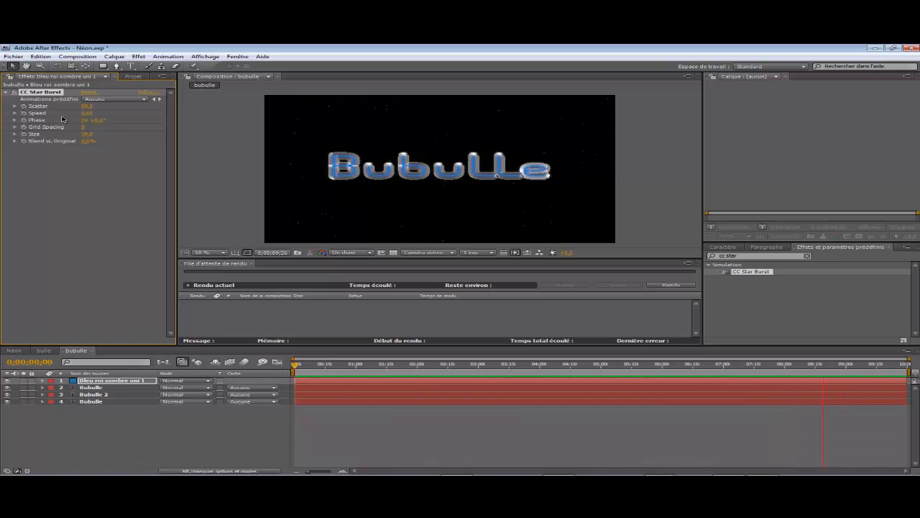
{"action": "key", "text": "space"}
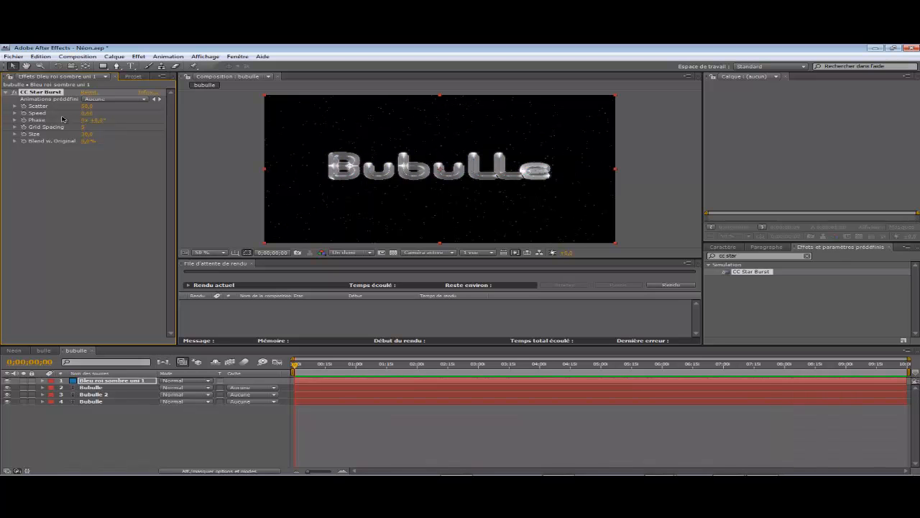